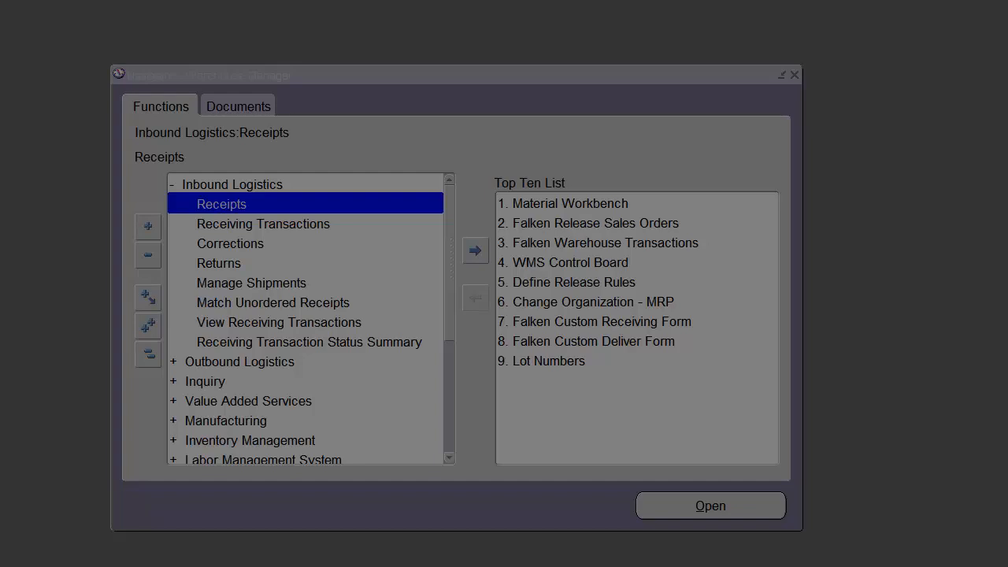
Open the Receipts form under Inbound Logistics and move its Find Expected Receipts window clear of the edge.
click(147, 354)
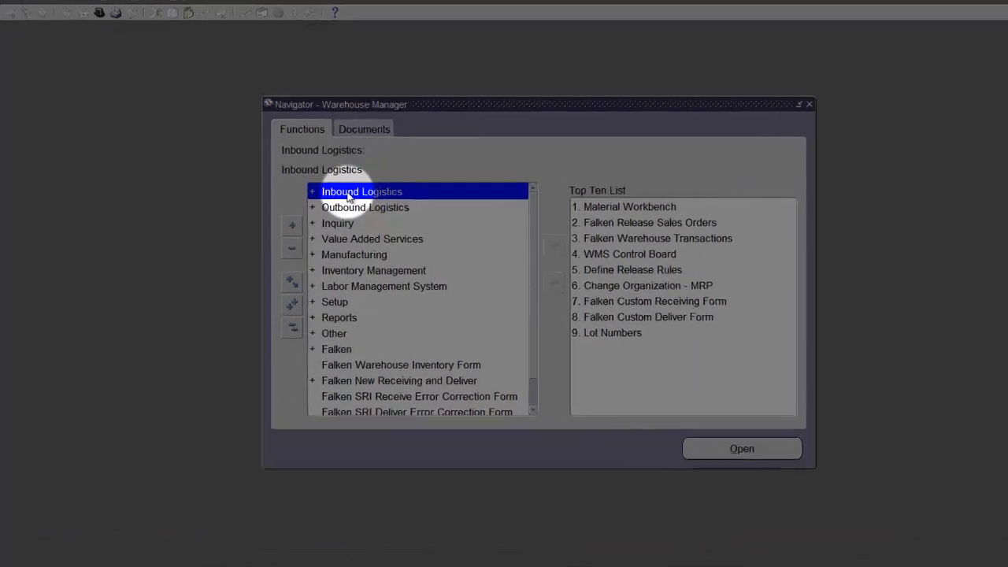
double_click(355, 195)
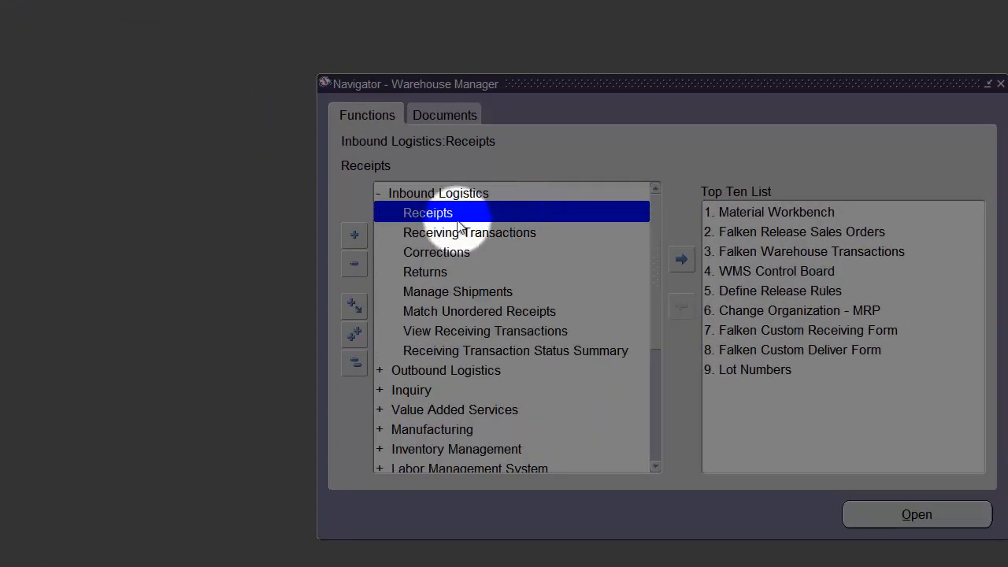
double_click(394, 214)
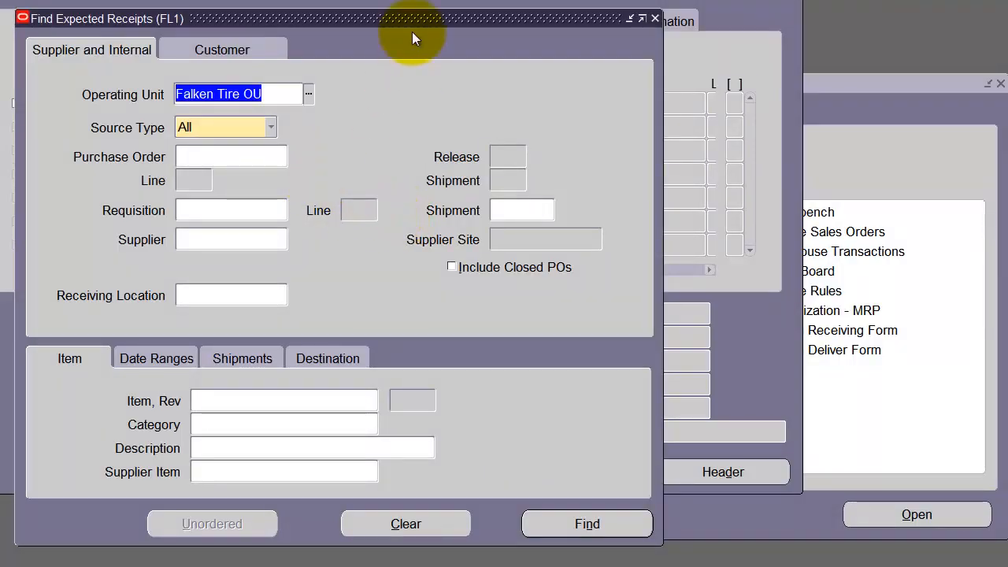
drag(411, 17, 519, 34)
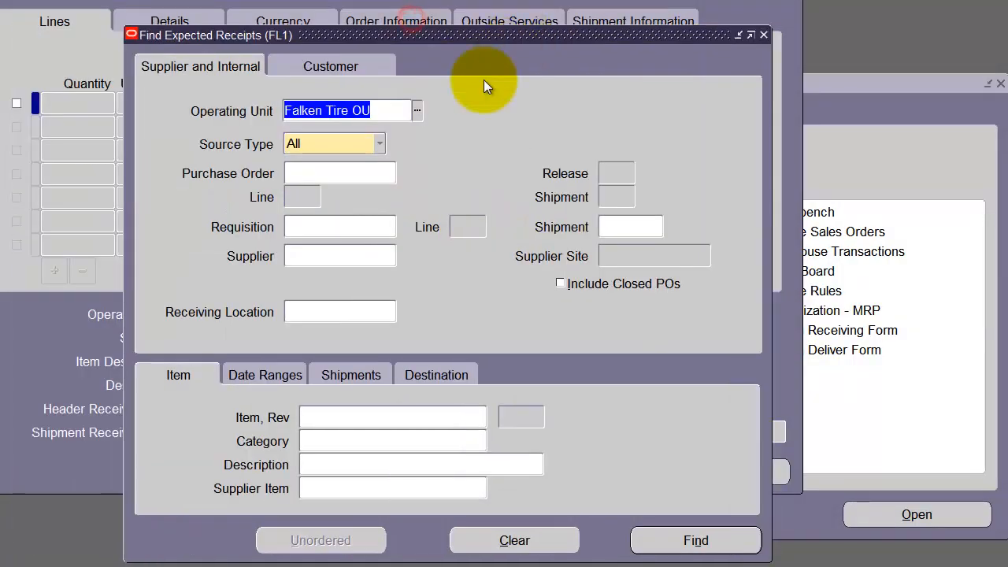
Find the expected receipts with source type Internal, using the copied shipment number.
click(373, 145)
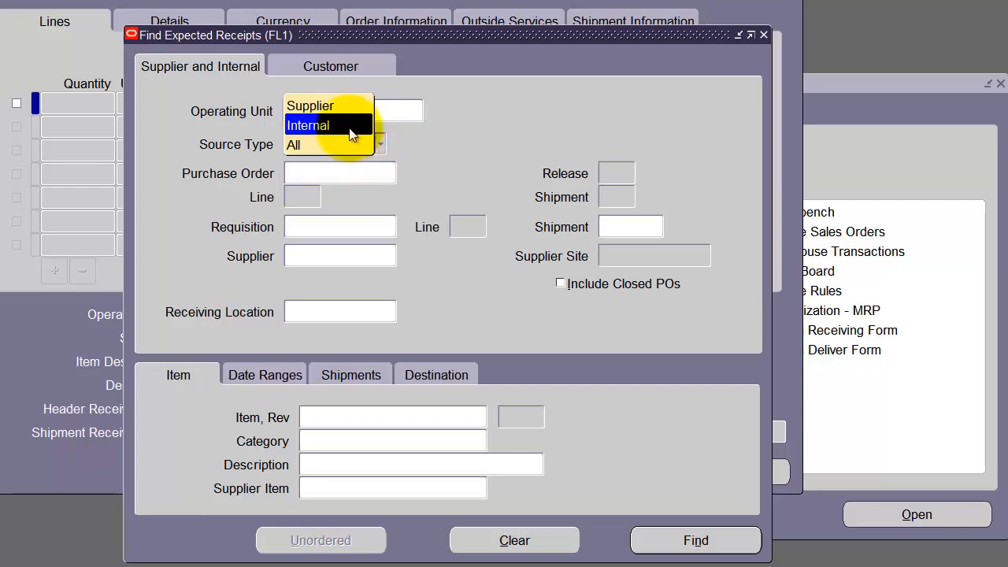
click(347, 126)
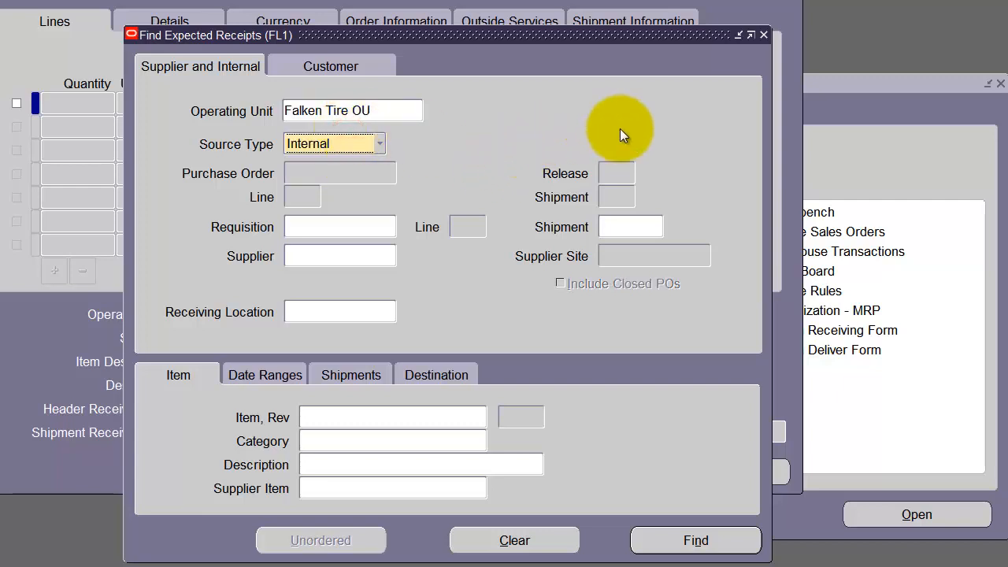
click(628, 224)
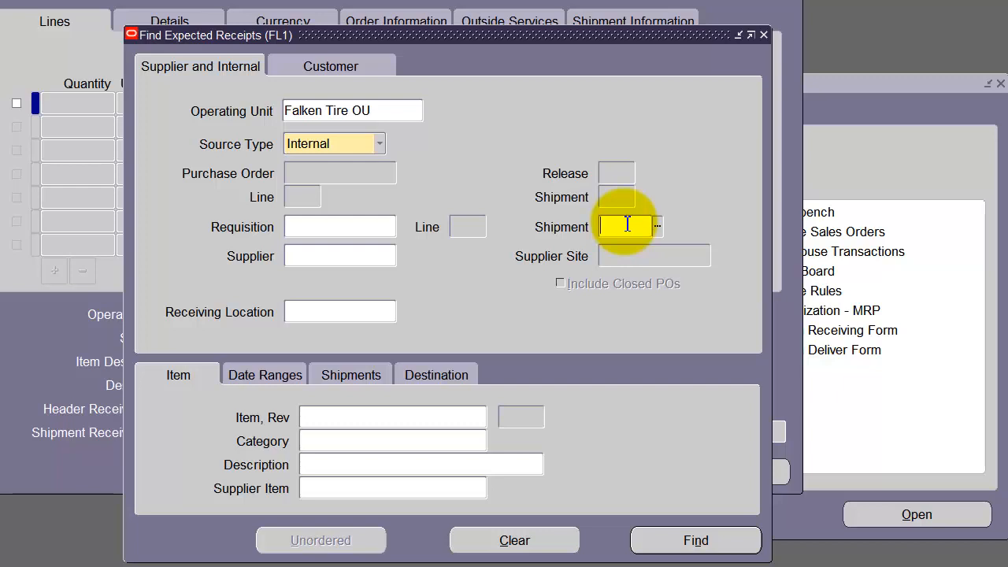
text(4351181)
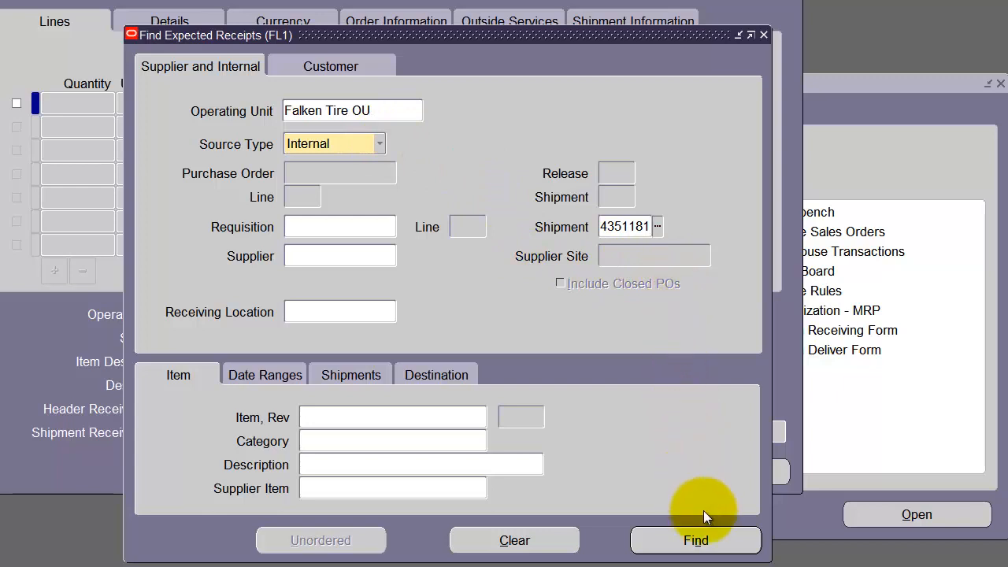
click(701, 540)
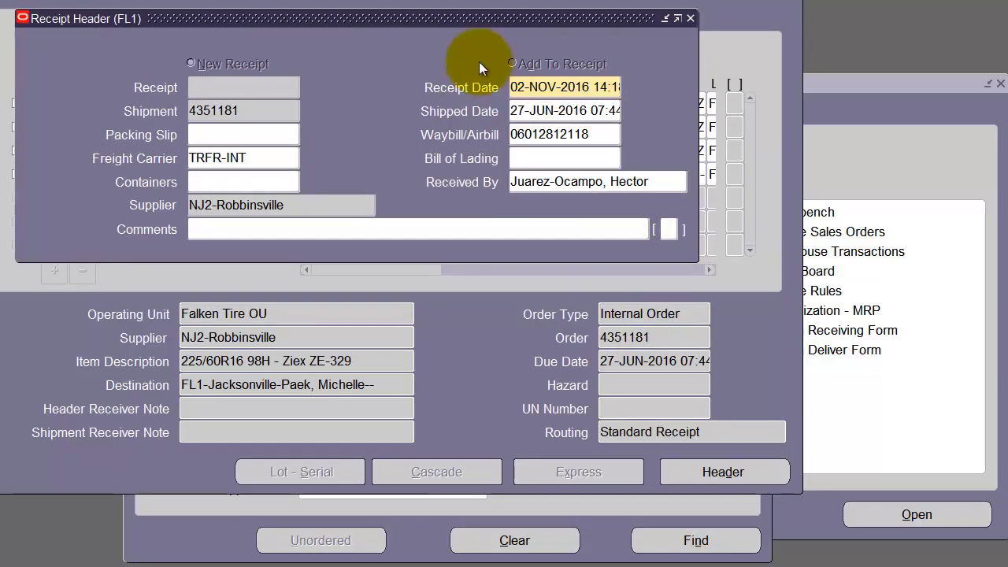
Close the Receipt Header and reposition the Receipts window showing the shipment's lines.
drag(470, 20, 559, 37)
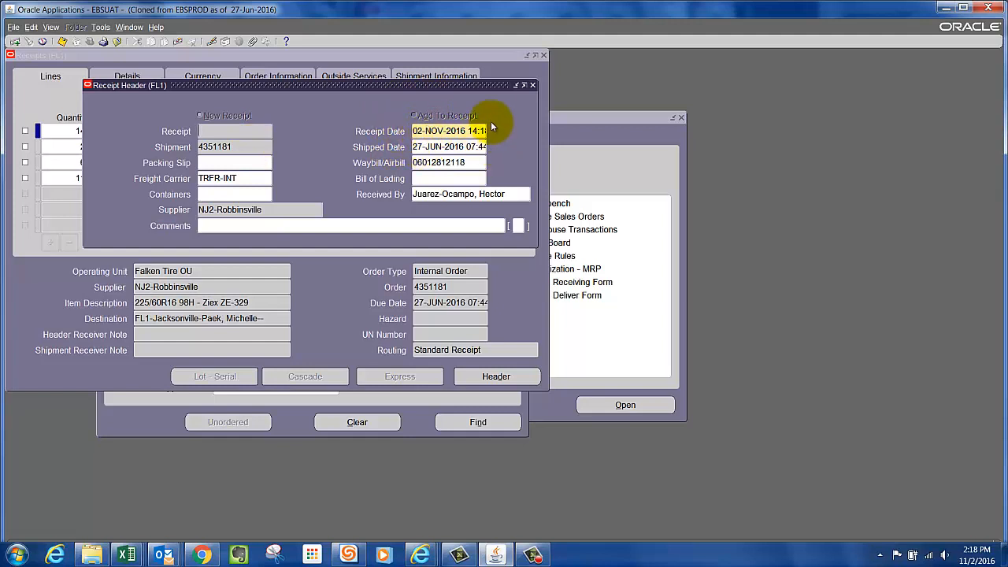
click(533, 86)
drag(441, 58, 550, 96)
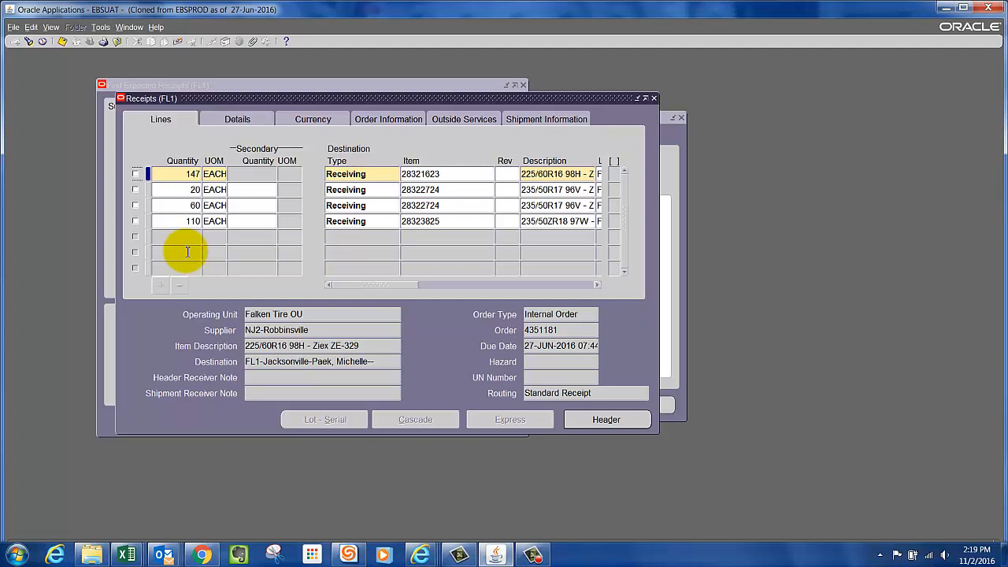
Select all four shipment lines, with quantities 147, 20, 60 and 110, for receipt and acknowledge each message.
click(135, 174)
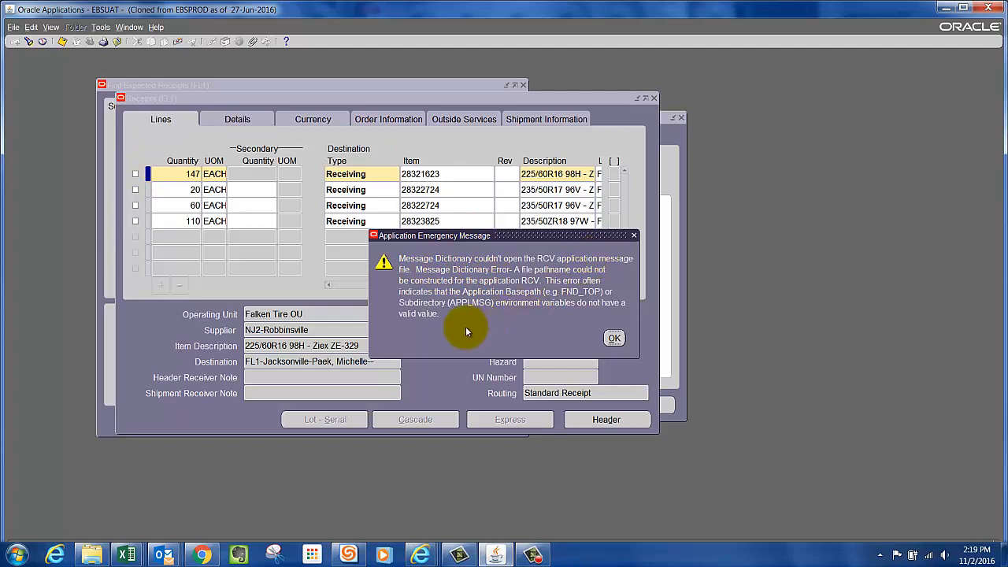
click(615, 339)
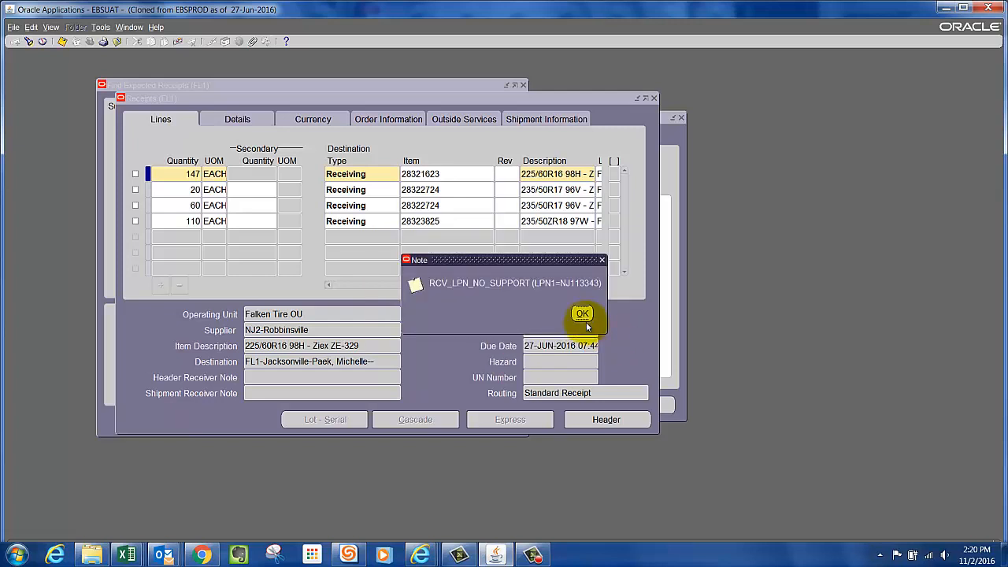
click(582, 315)
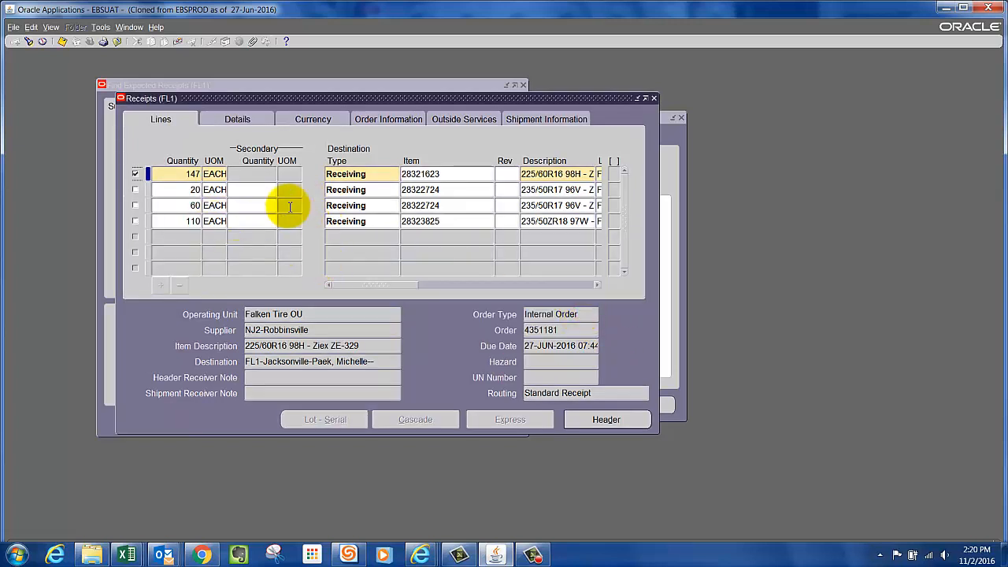
click(135, 190)
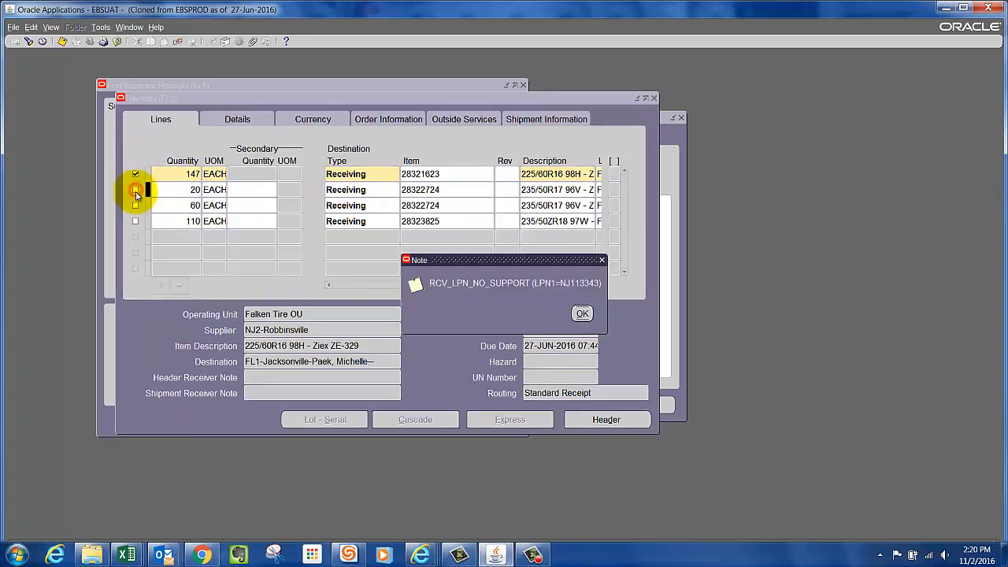
click(582, 314)
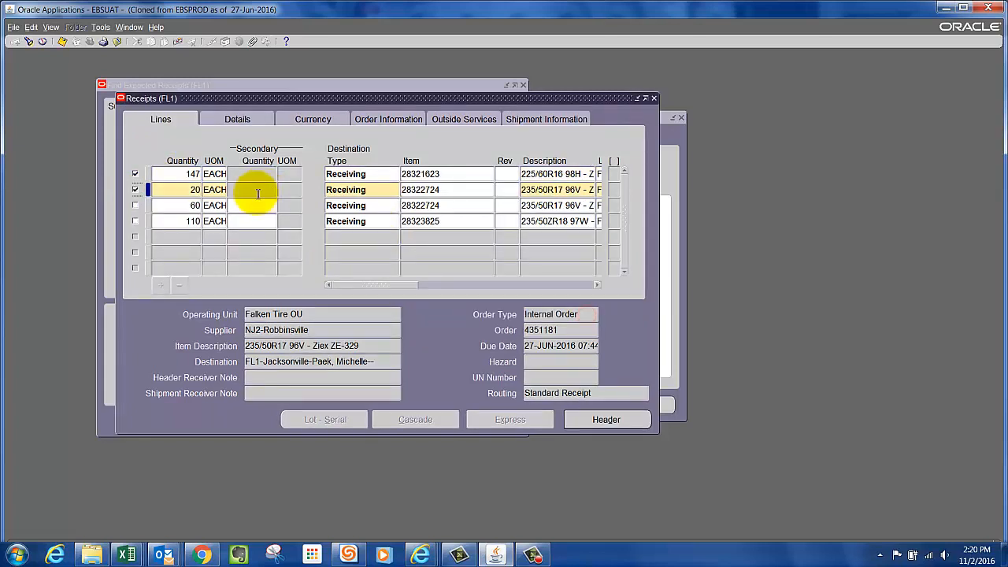
click(135, 205)
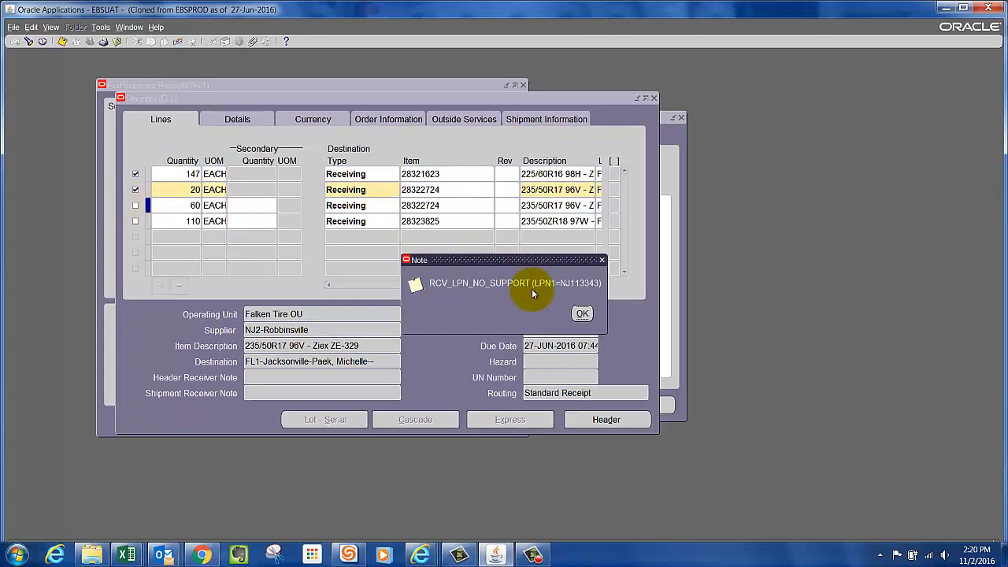
click(582, 313)
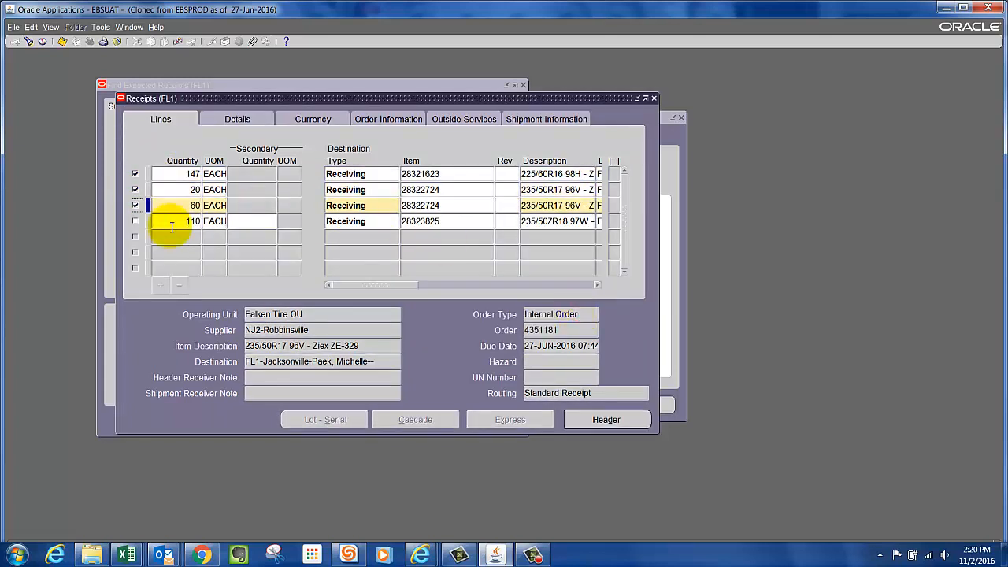
click(136, 223)
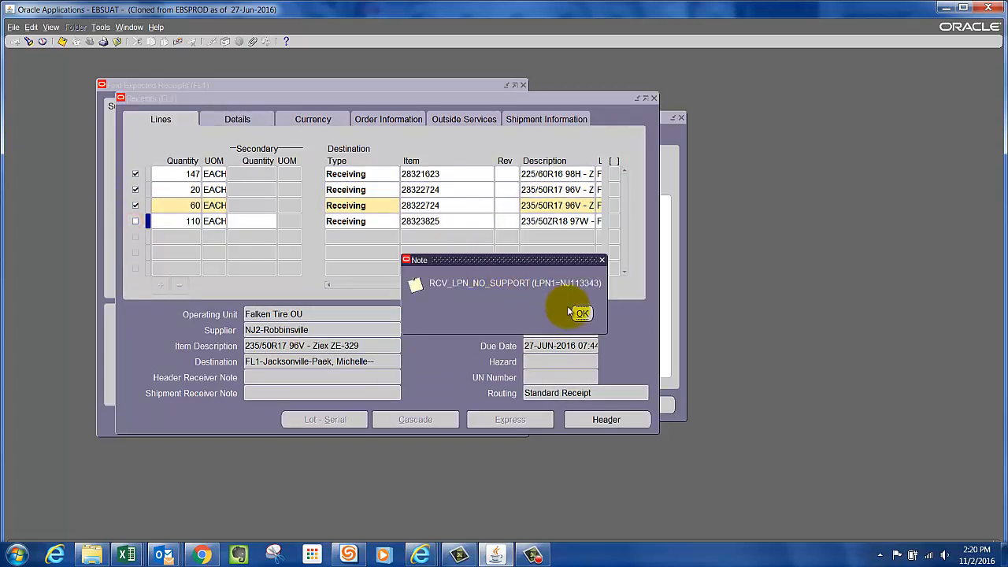
click(582, 313)
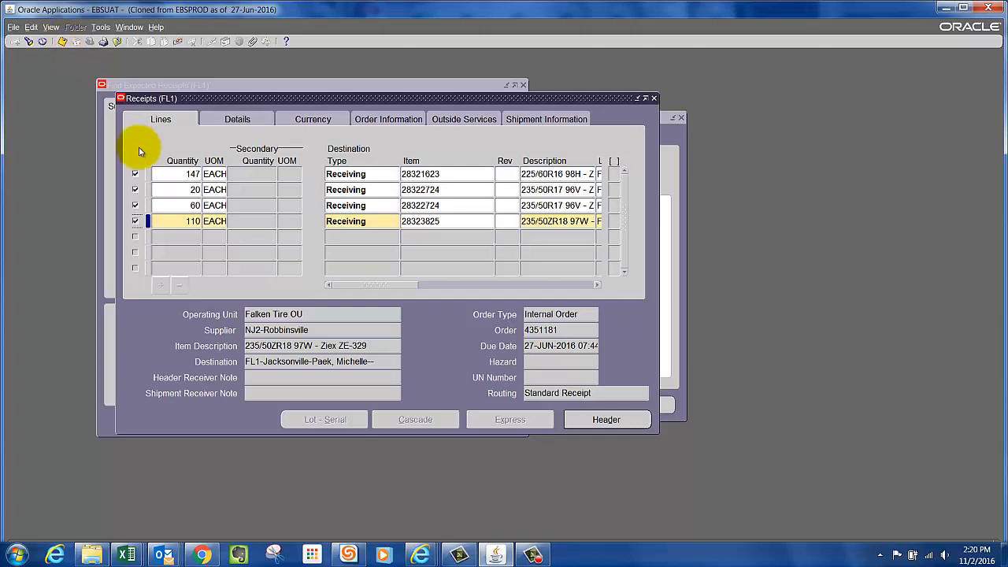
Save the receipt and highlight the receipt number in its header.
click(963, 8)
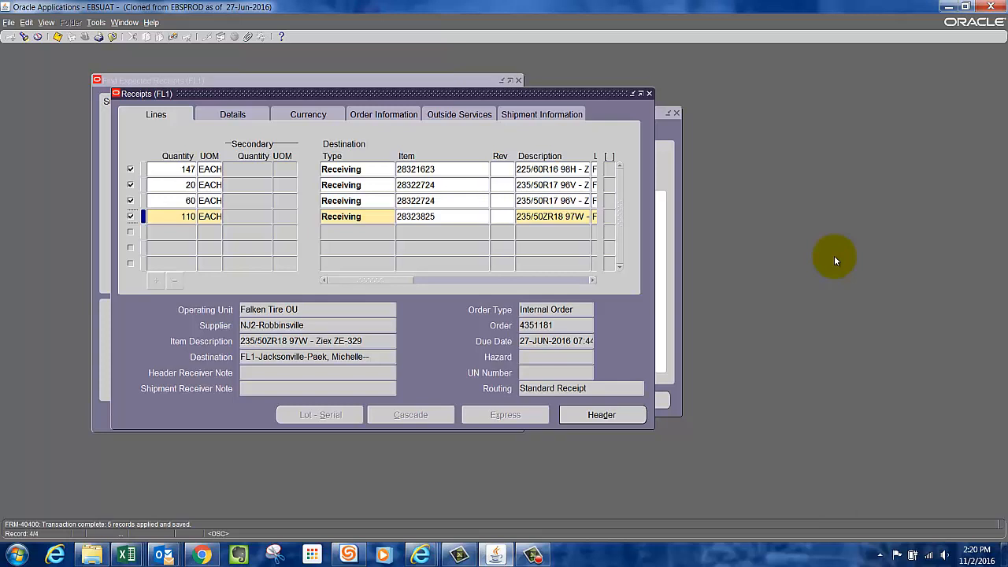
click(605, 416)
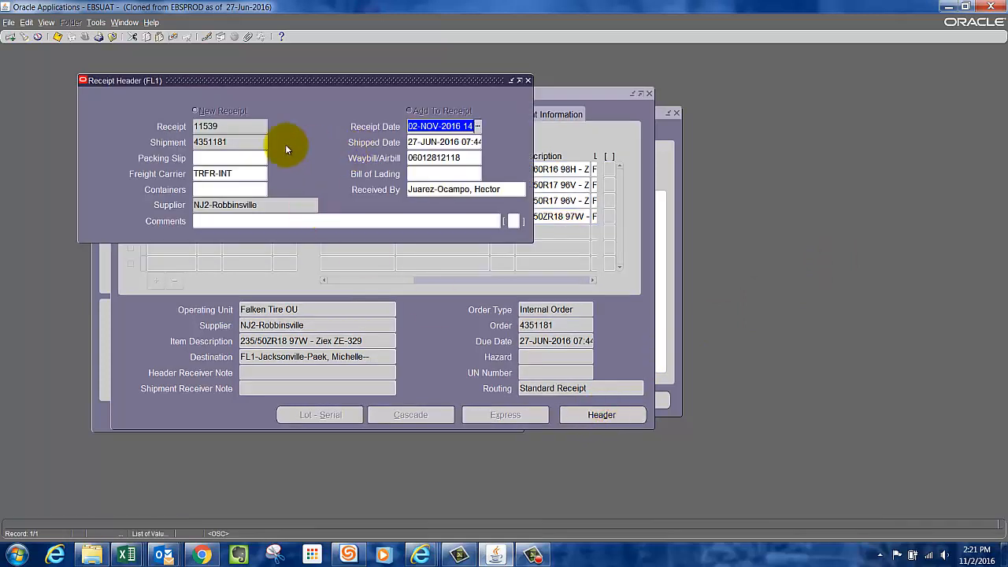
double_click(242, 127)
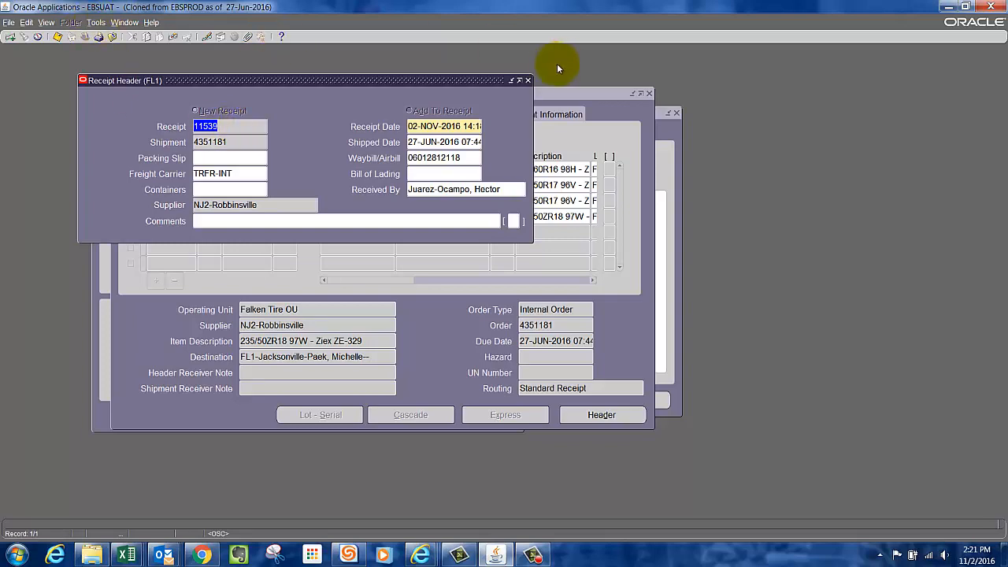
Close the receipt forms and open Receiving Transactions under Inbound Logistics.
click(530, 81)
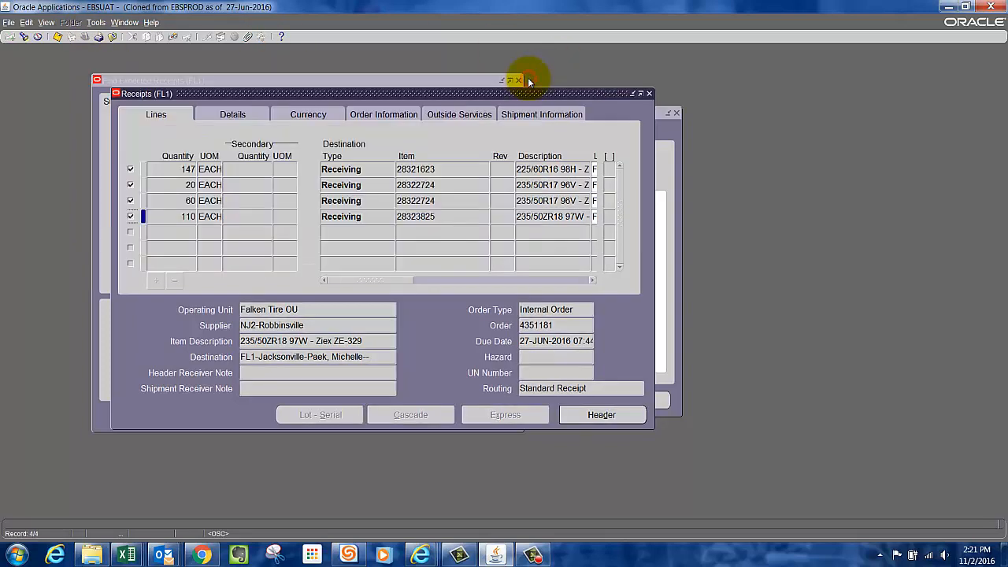
click(650, 93)
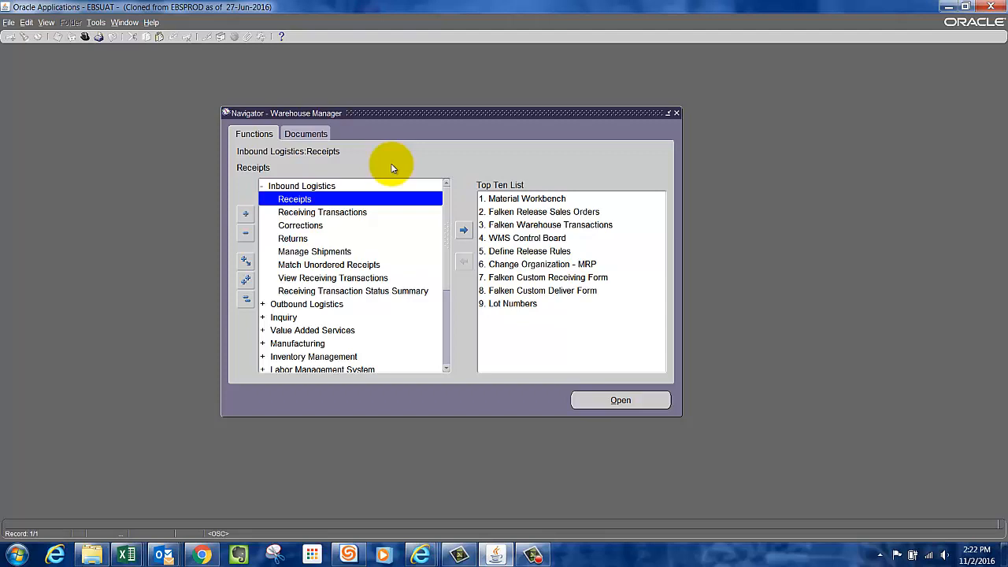
click(303, 214)
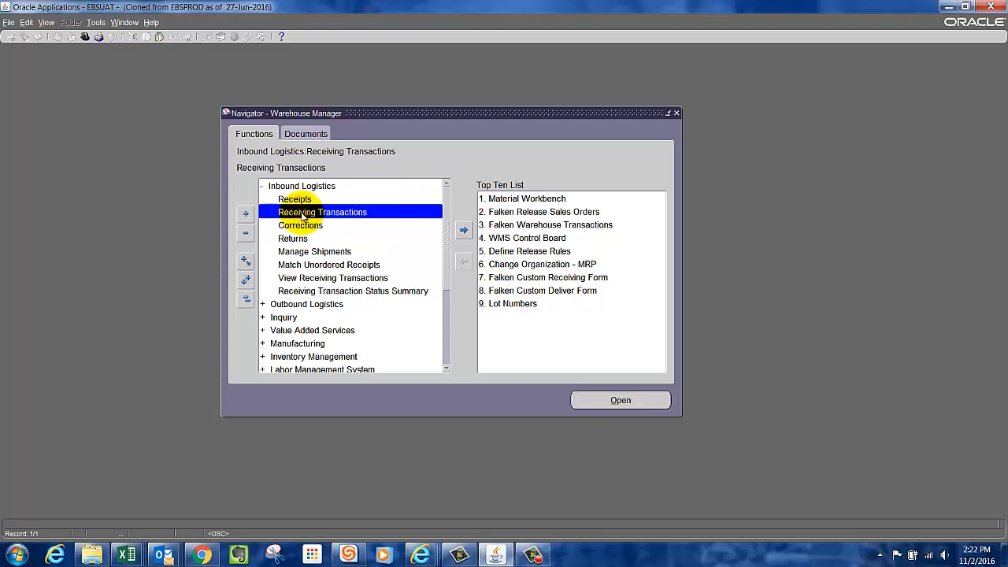
double_click(378, 214)
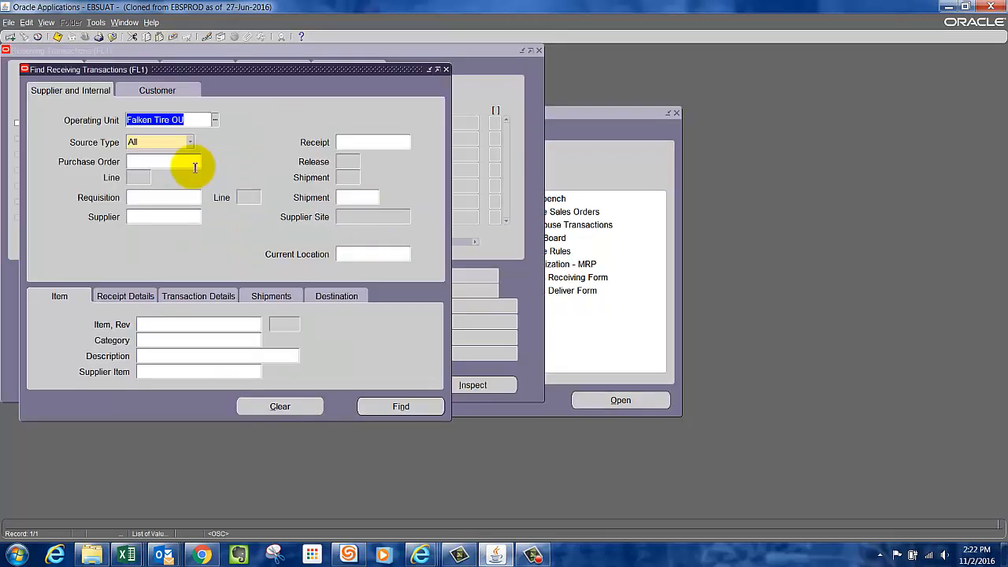
drag(288, 68, 372, 78)
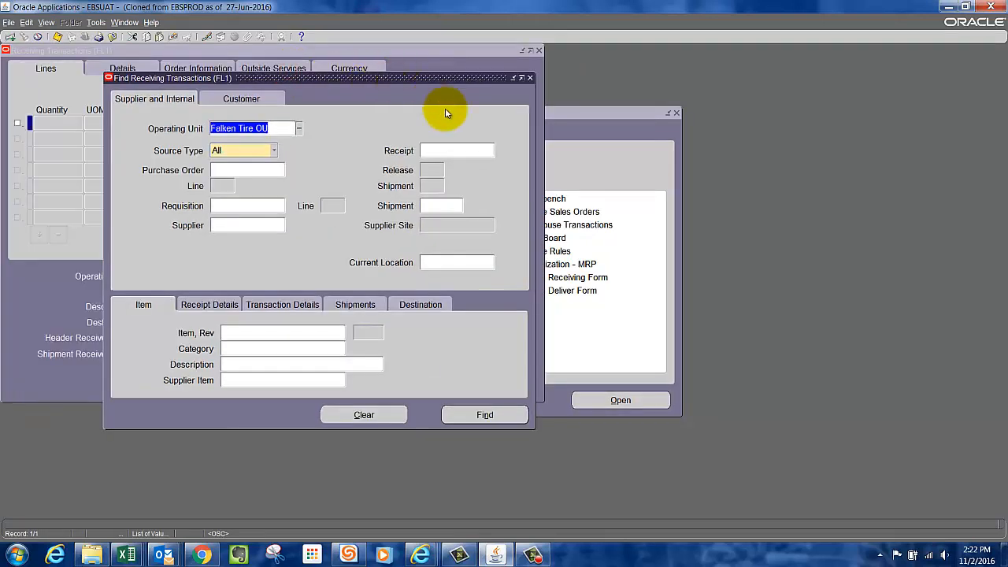
Find the receiving transactions for receipt 11539 and its shipment.
click(454, 151)
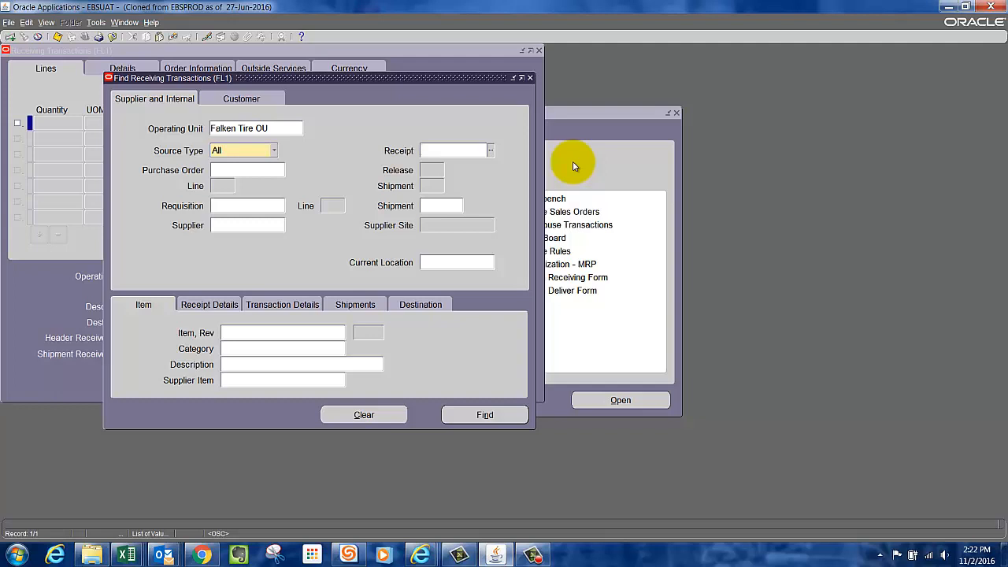
text(11539)
click(448, 206)
click(448, 207)
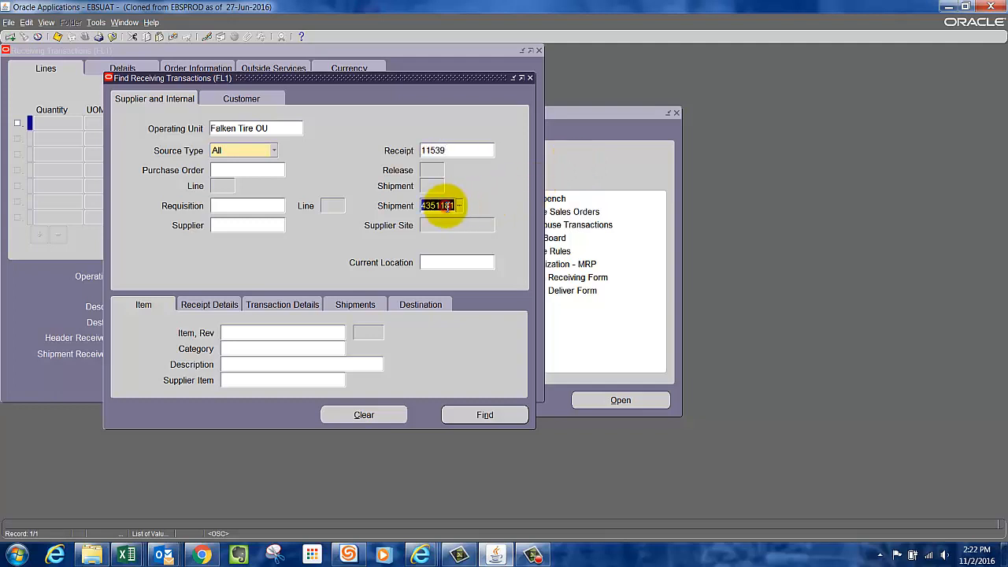
click(486, 416)
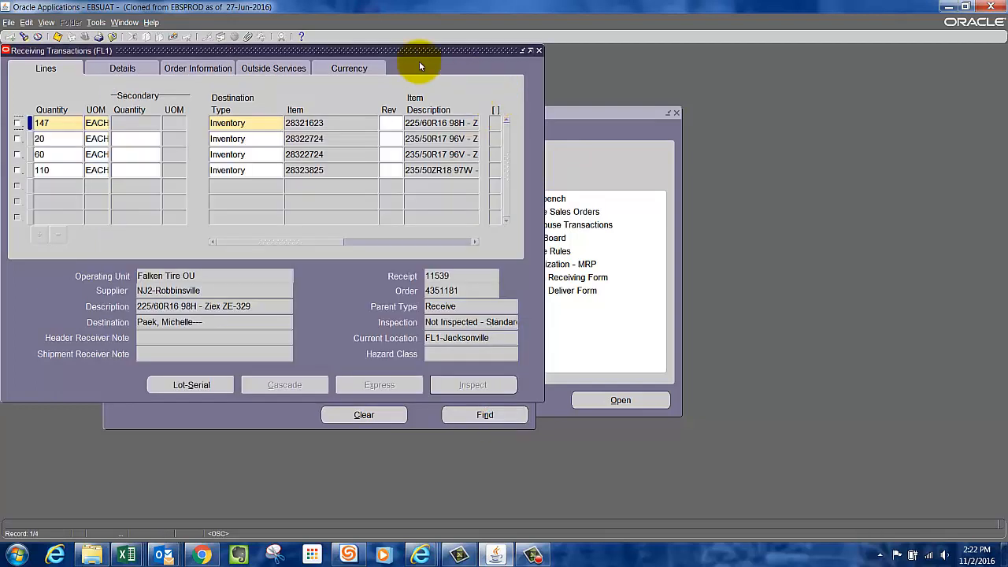
Select the first receipt line, quantity 147, for delivery to inventory.
drag(404, 54, 564, 90)
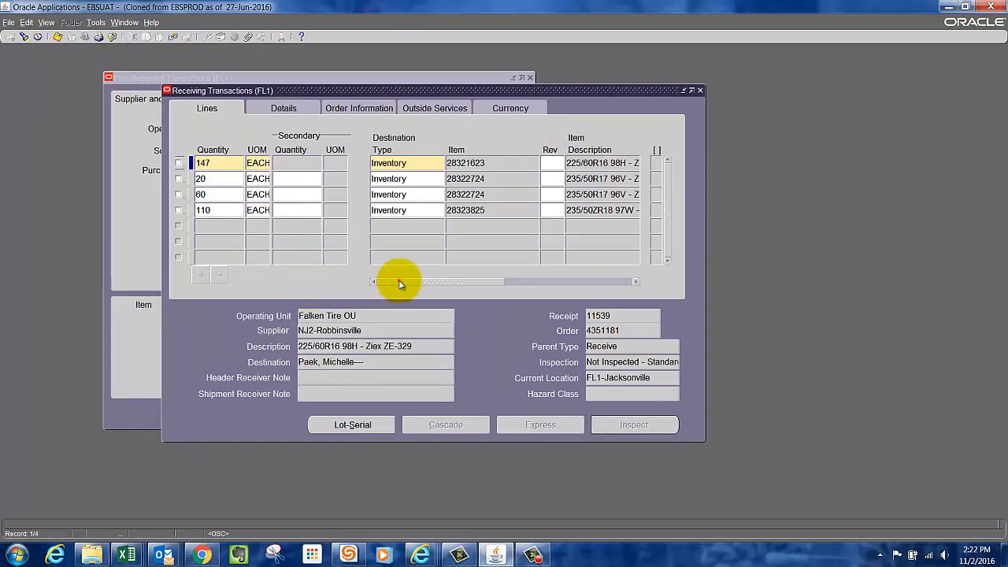
drag(400, 280, 360, 286)
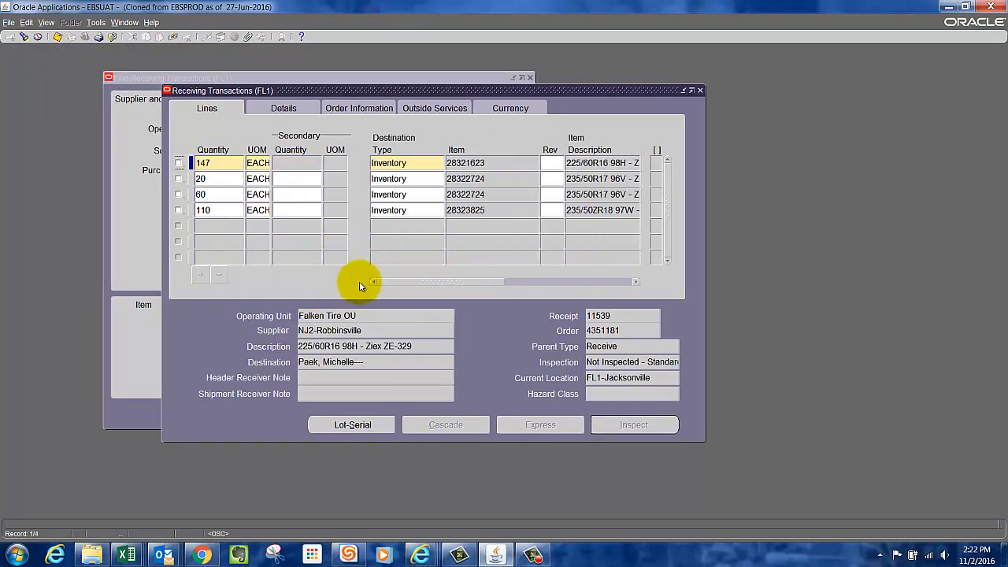
click(178, 164)
Assign subinventory OSK and locator A.10 to the 147-unit line.
drag(397, 284, 582, 269)
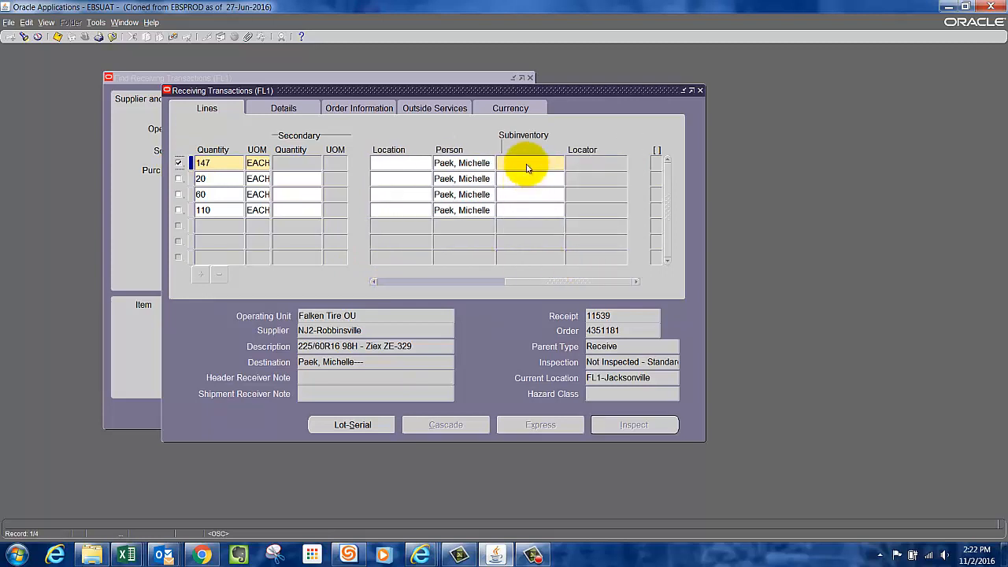
click(528, 164)
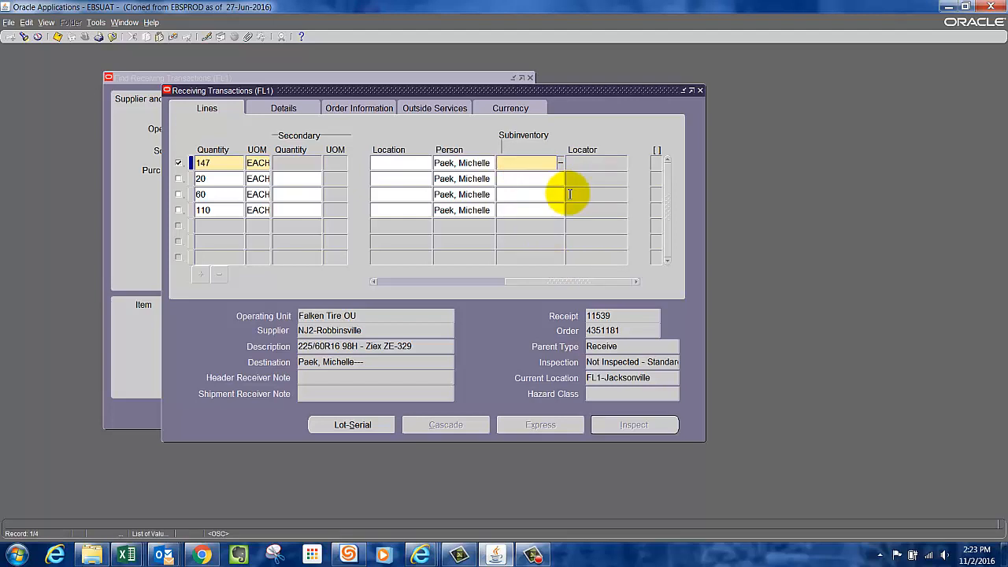
text(sal)
key(BackSpace)
key(BackSpace)
key(BackSpace)
key(Caps_Lock)
text(OSK)
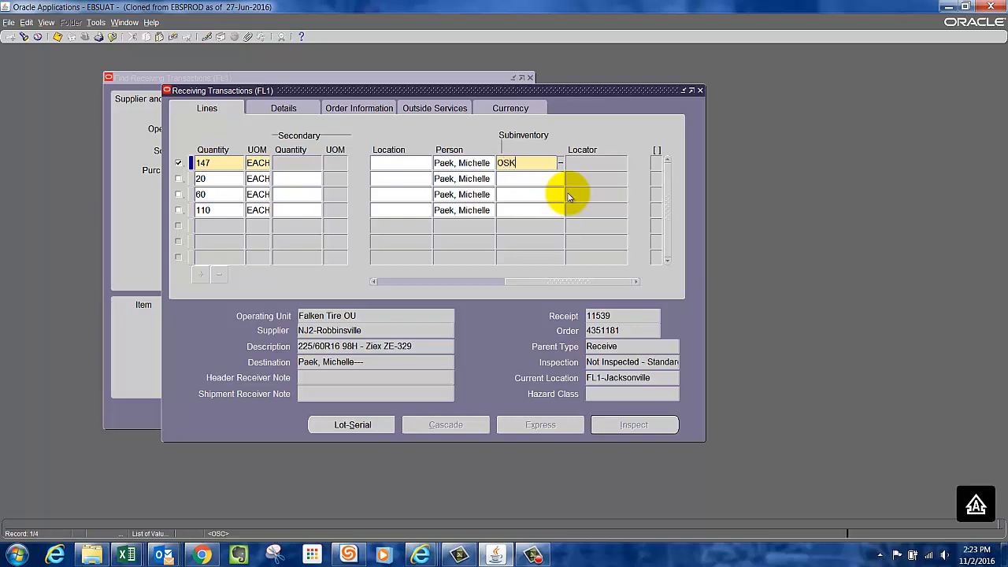
key(Tab)
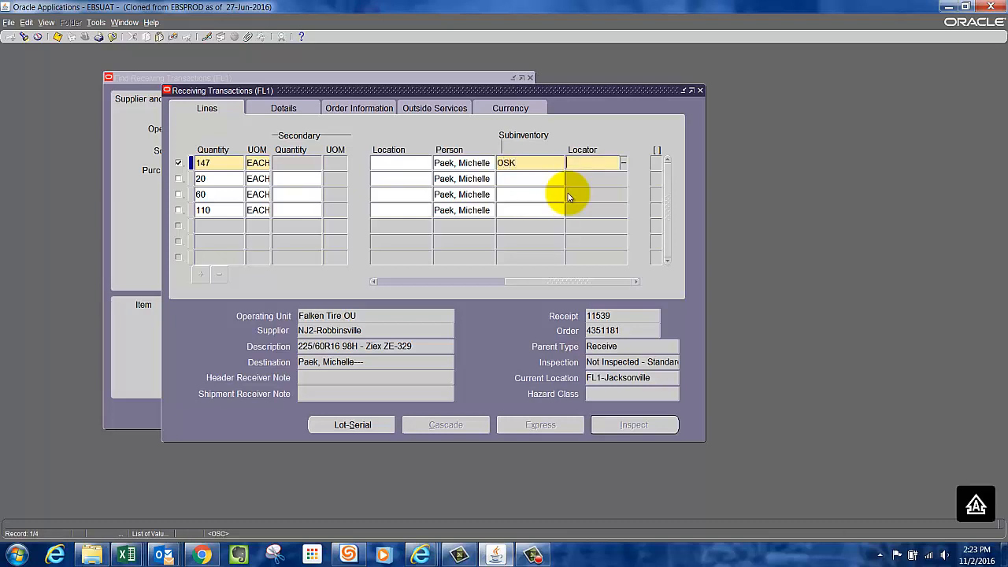
text(A.1S)
key(Tab)
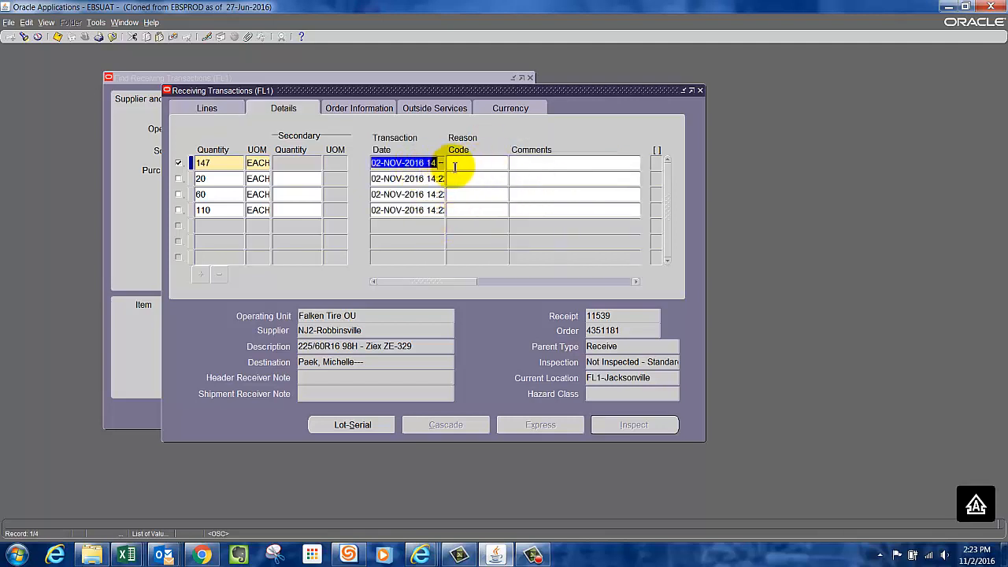
click(459, 284)
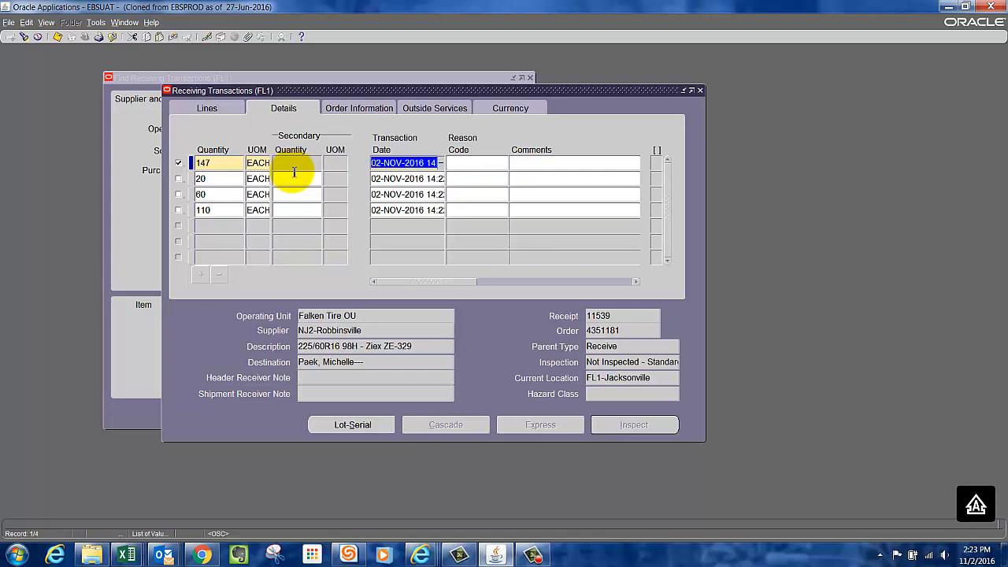
Assign lot number 1512 with a lot quantity of 147 to item 28321623 and complete the lot entry.
click(355, 426)
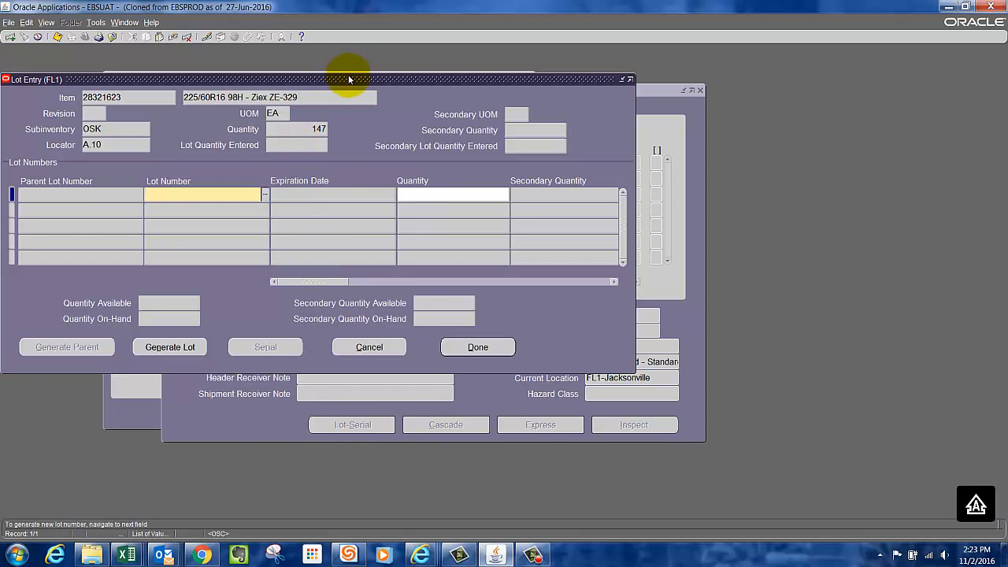
drag(349, 78, 436, 88)
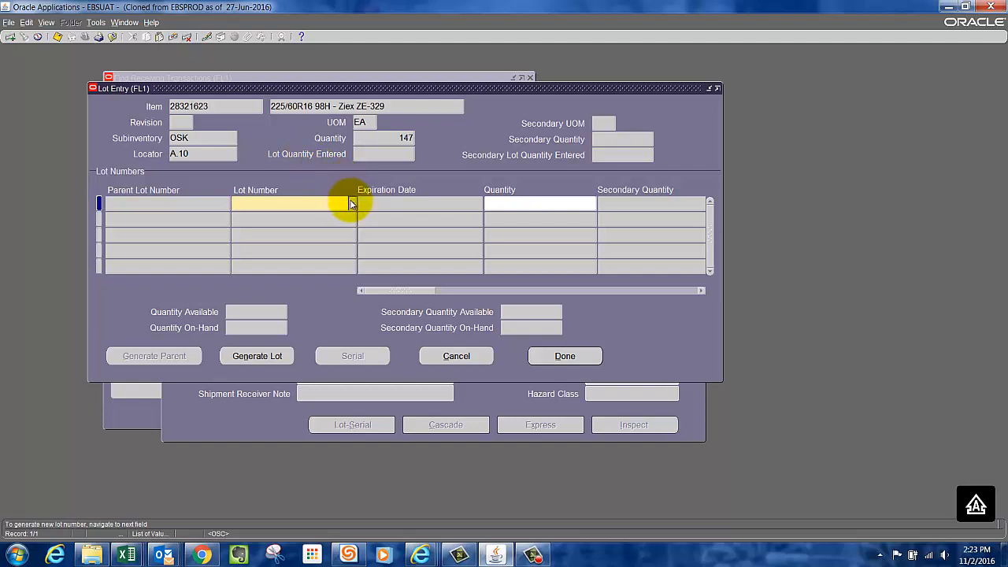
key(Tab)
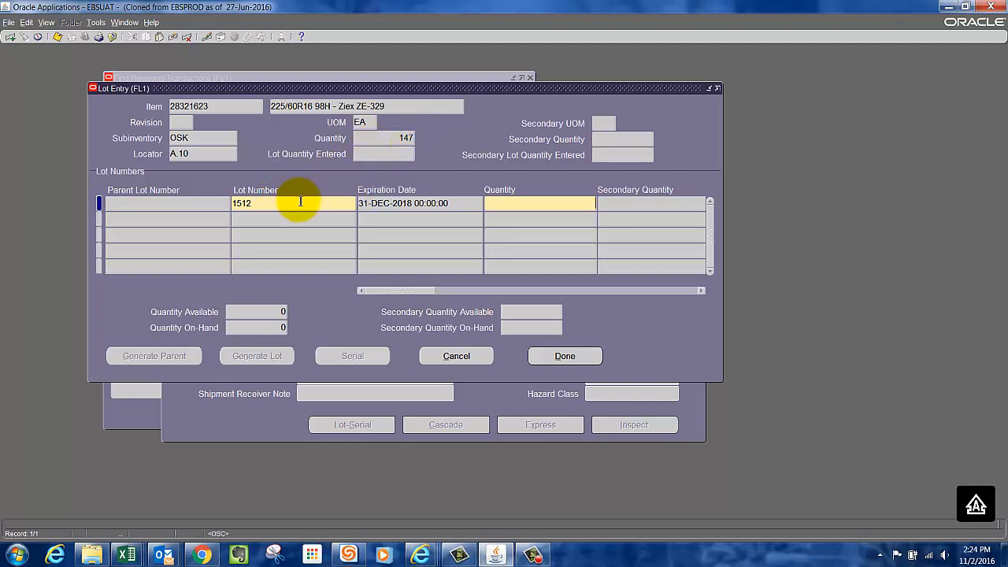
click(556, 201)
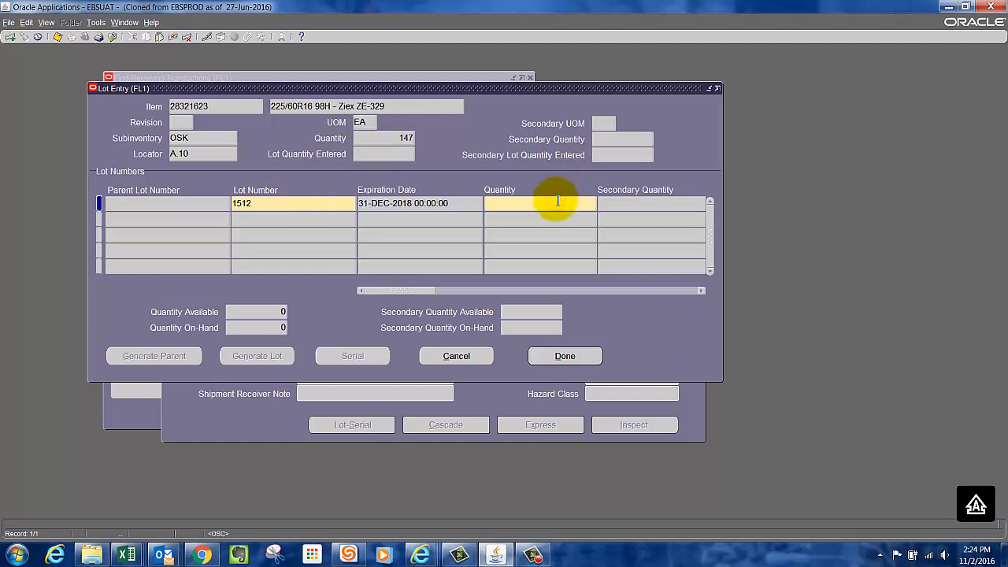
text(147)
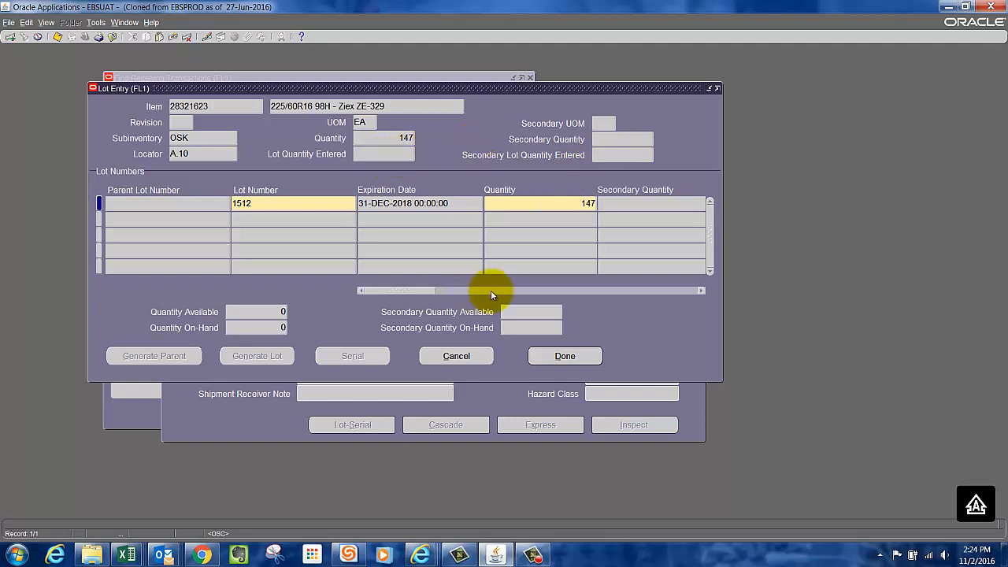
click(567, 357)
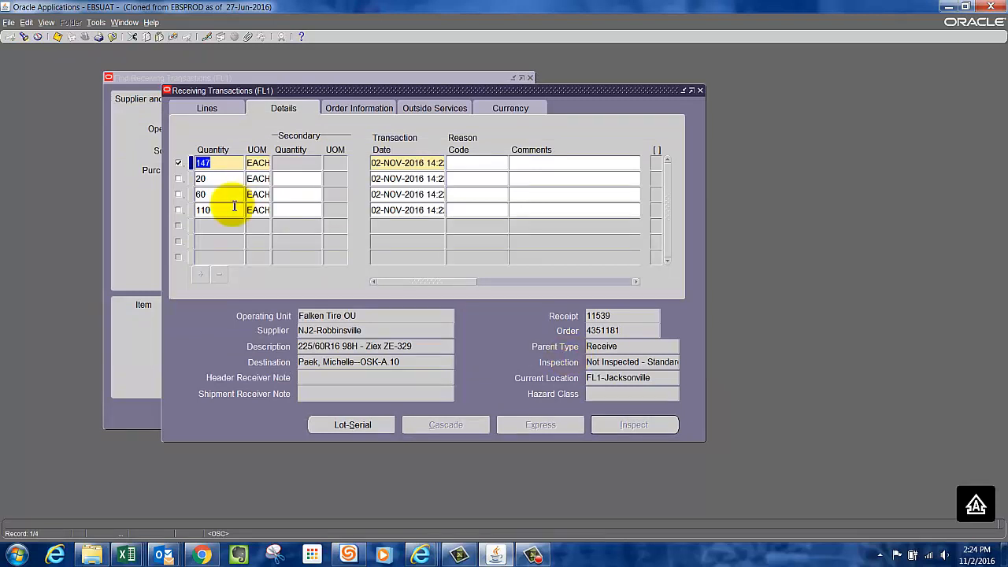
Select the 20-unit line of item 28322724 for delivery and return to the line destinations.
click(178, 180)
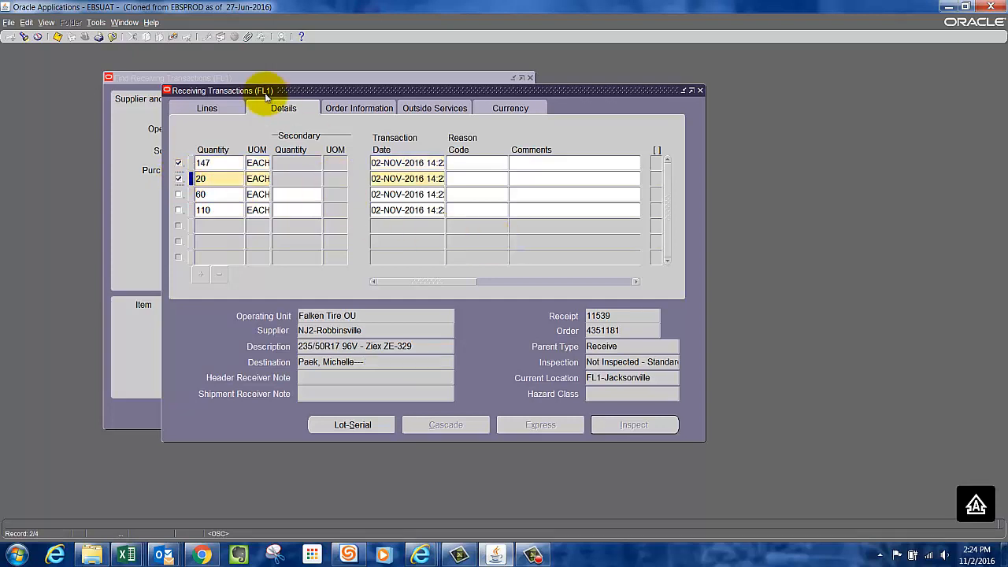
click(208, 107)
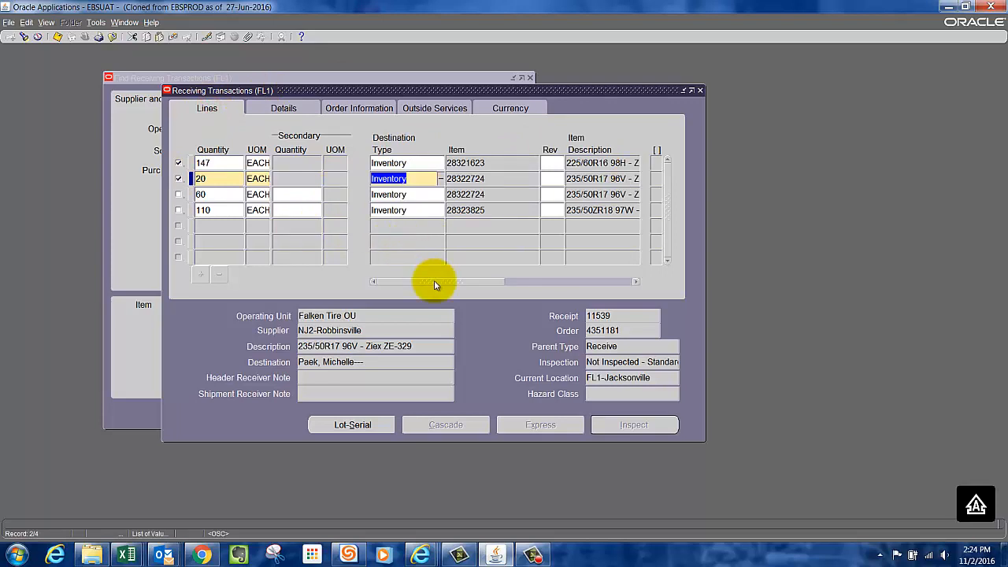
drag(434, 282, 623, 276)
click(517, 179)
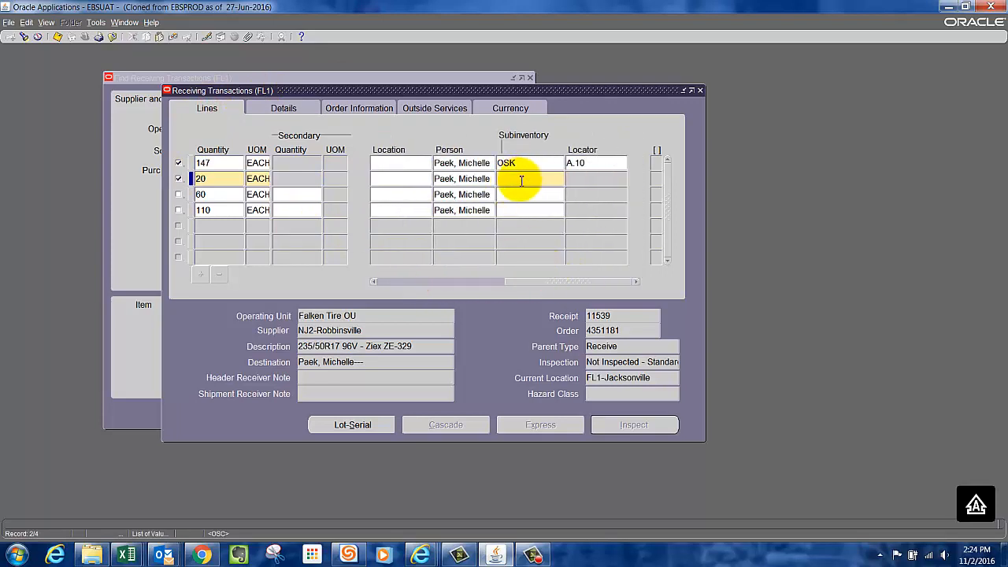
double_click(521, 180)
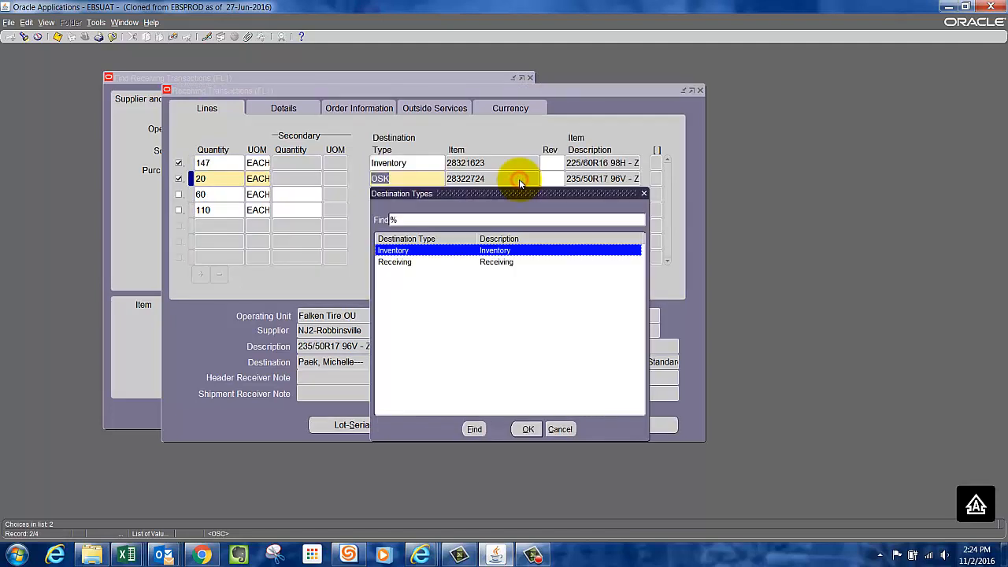
click(559, 429)
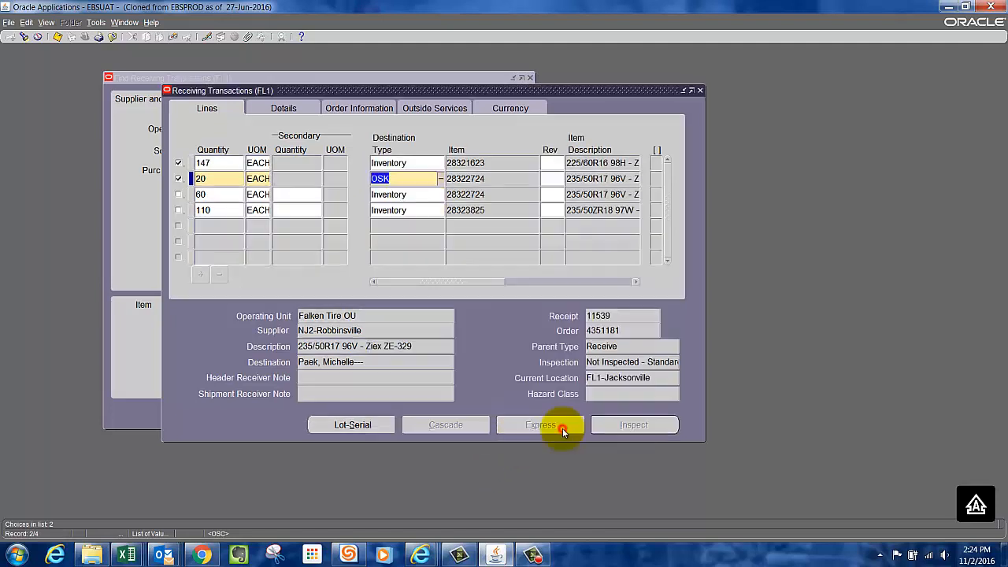
key(BackSpace)
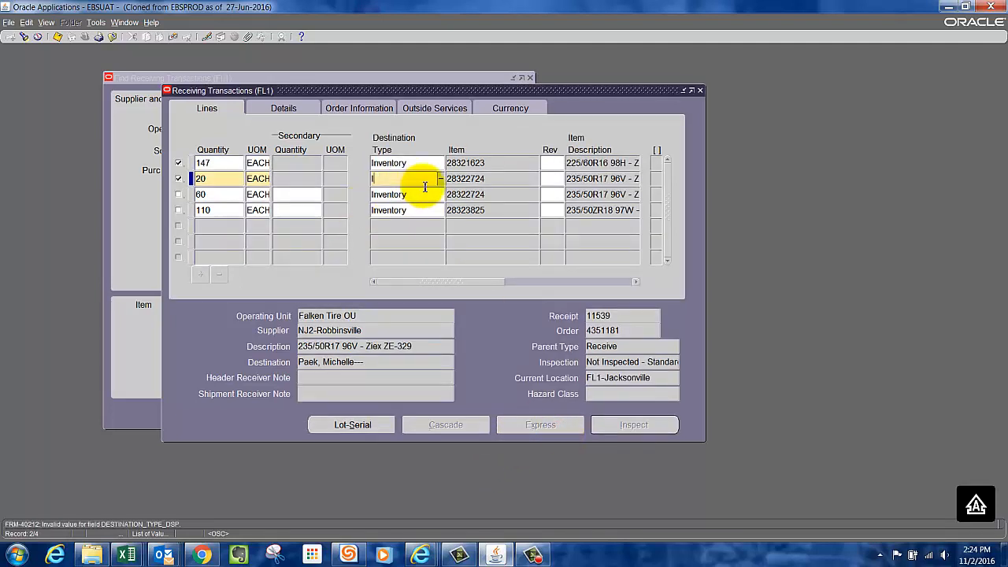
text(I)
key(Tab)
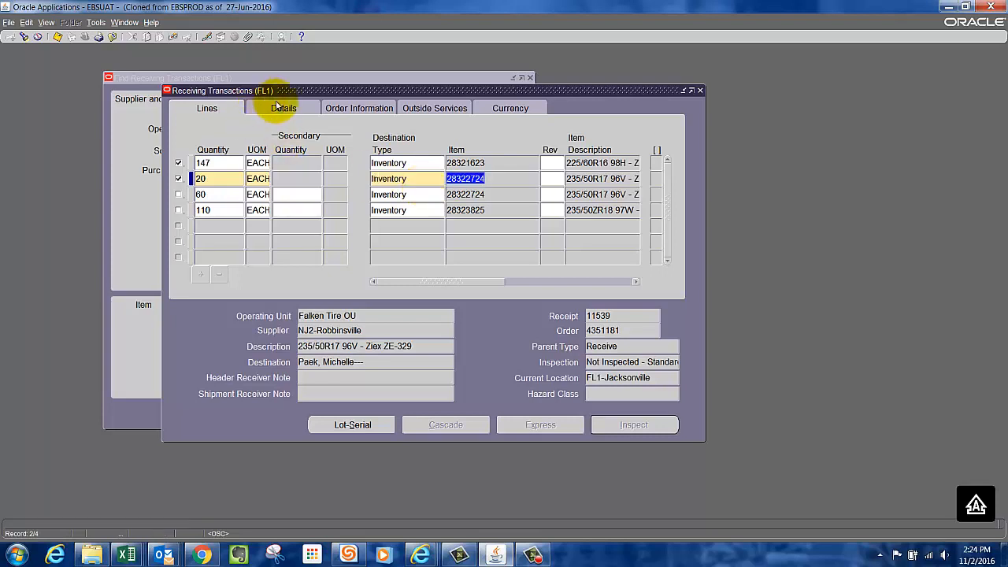
Assign subinventory OSK and locator A.10 to the 20-unit line.
drag(423, 282, 556, 282)
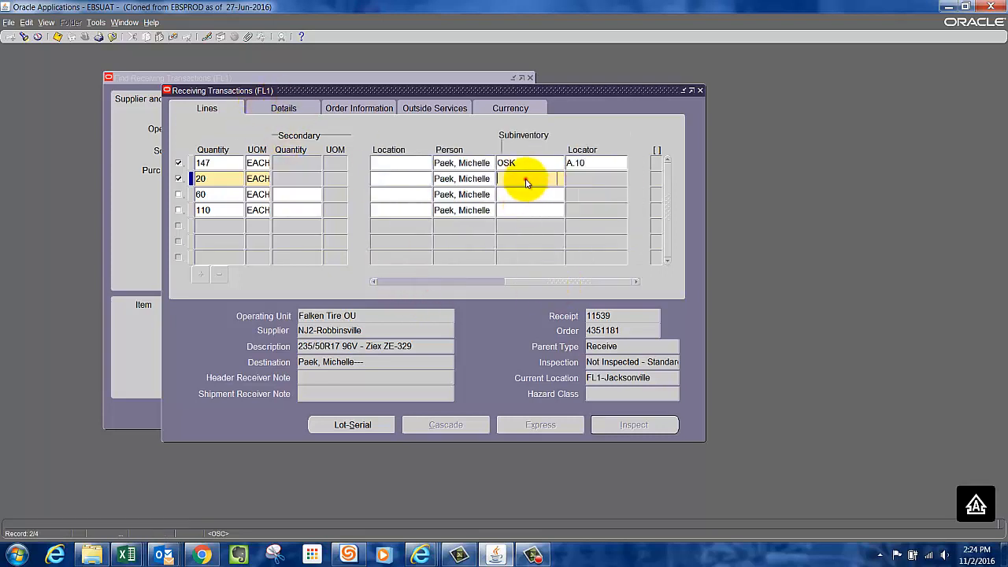
click(524, 180)
text(OSK)
key(Tab)
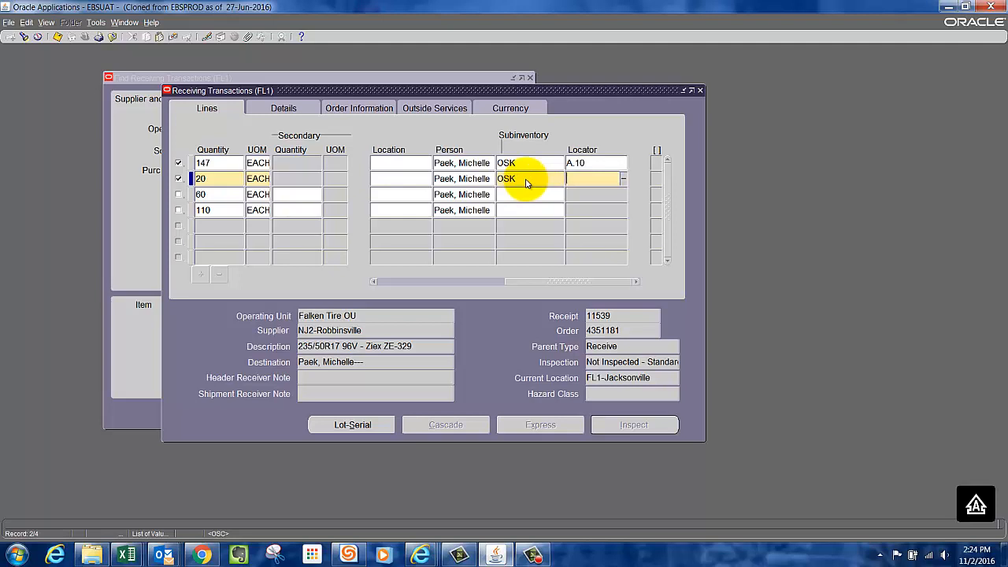
key(shift+F5)
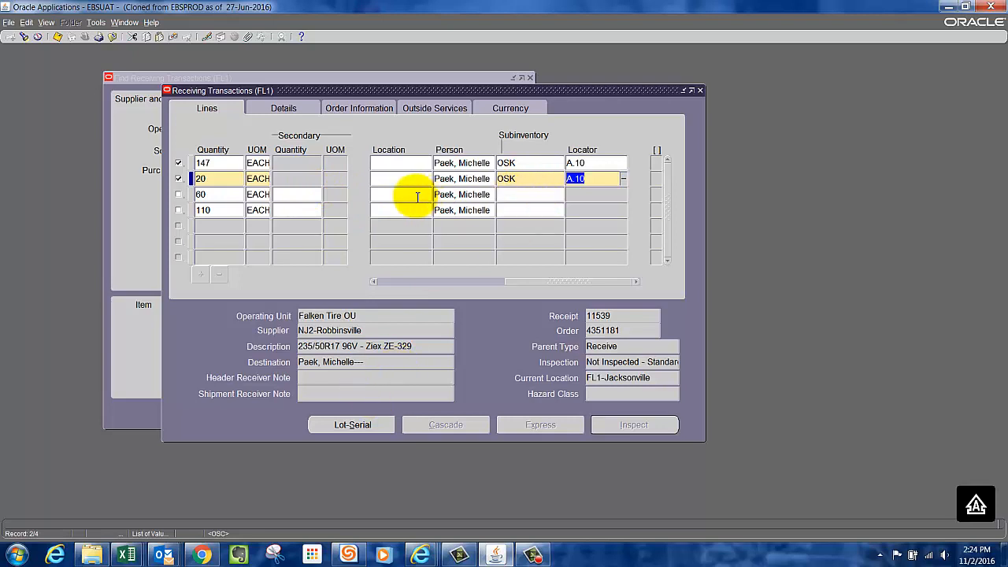
Assign lot number 1512 with a lot quantity of 20 to the second line and complete the lot entry.
click(353, 425)
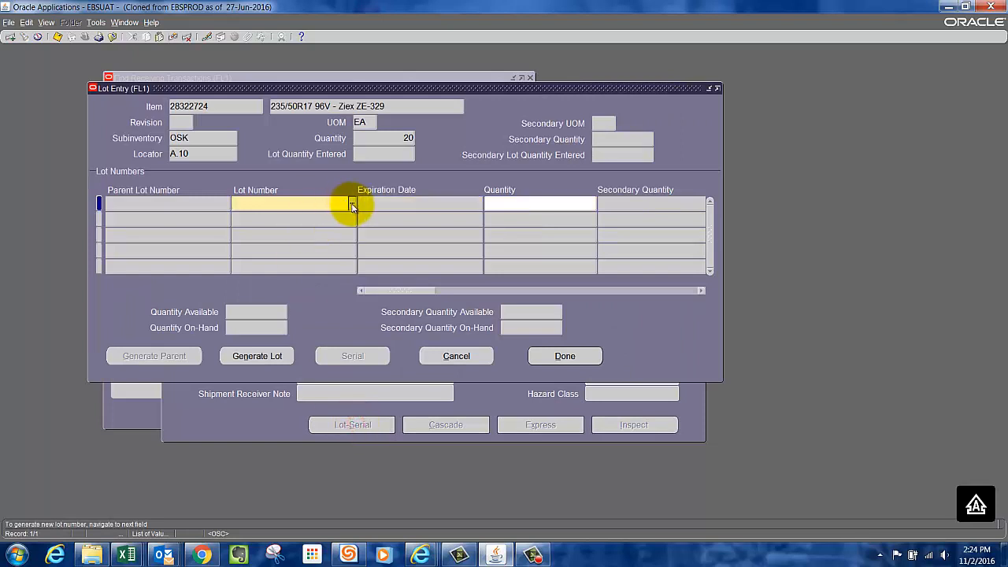
key(Tab)
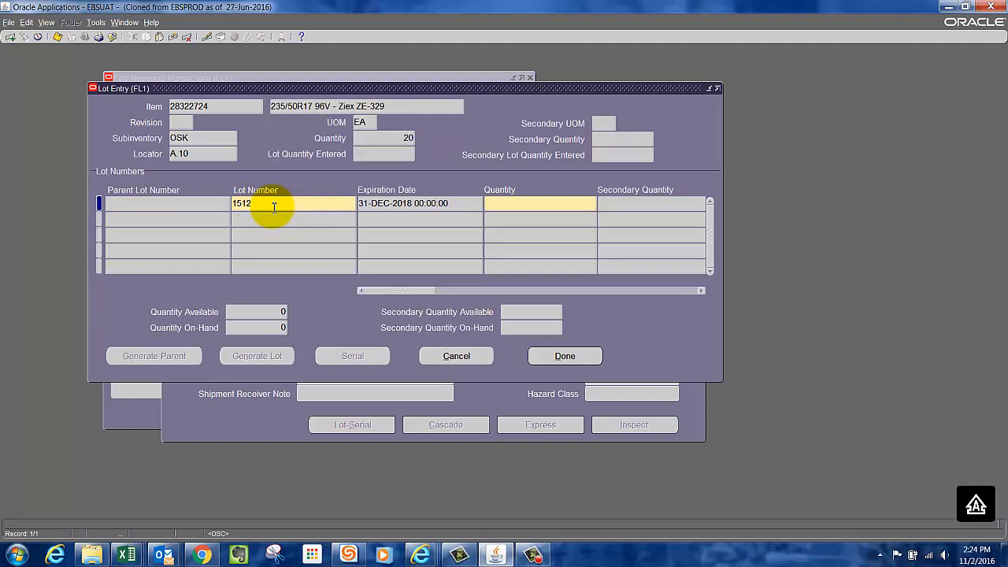
click(521, 203)
text(20)
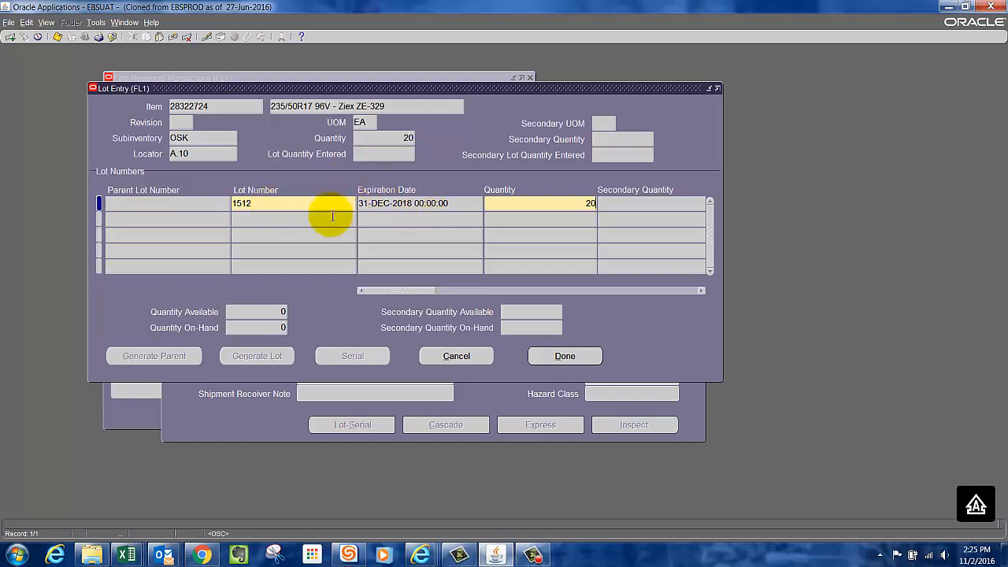
click(581, 357)
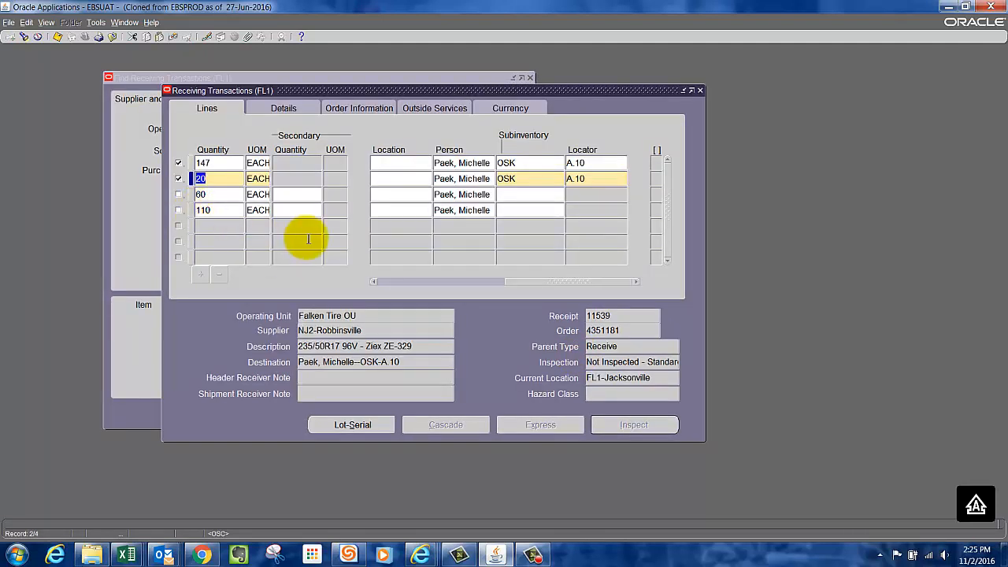
Select the 60-unit line for delivery and assign it subinventory OSK and locator A.10.
click(178, 194)
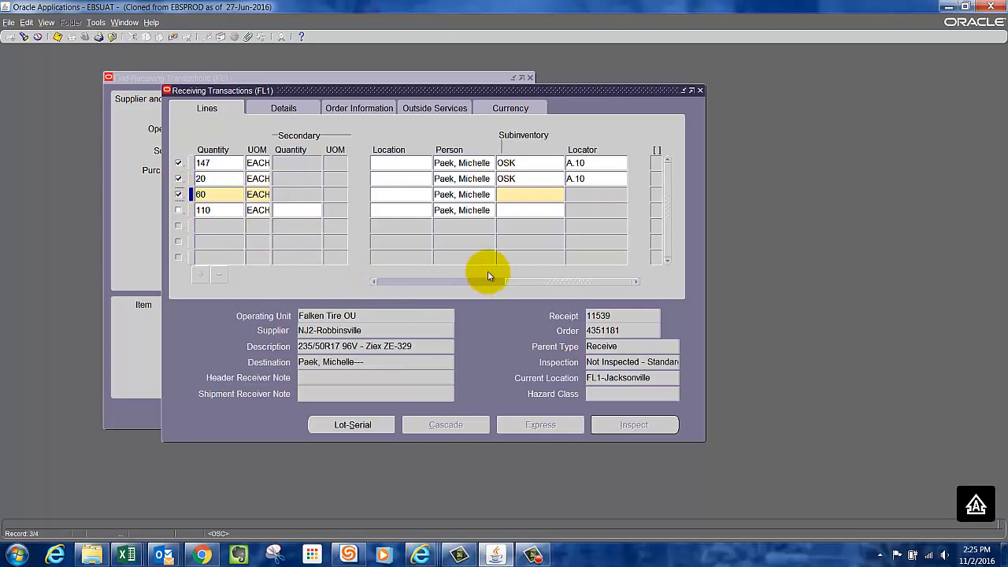
click(527, 197)
text(OSK)
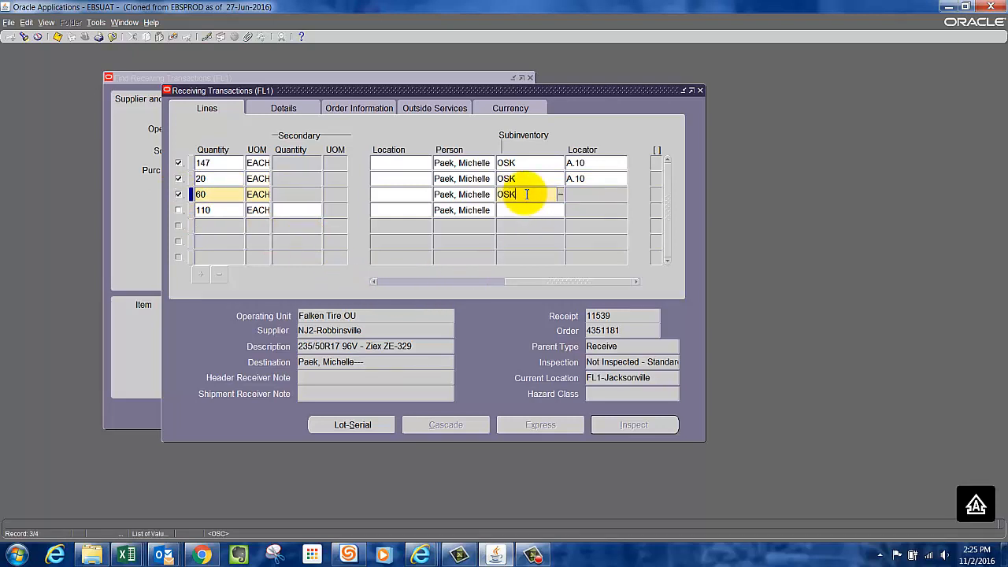
key(Tab)
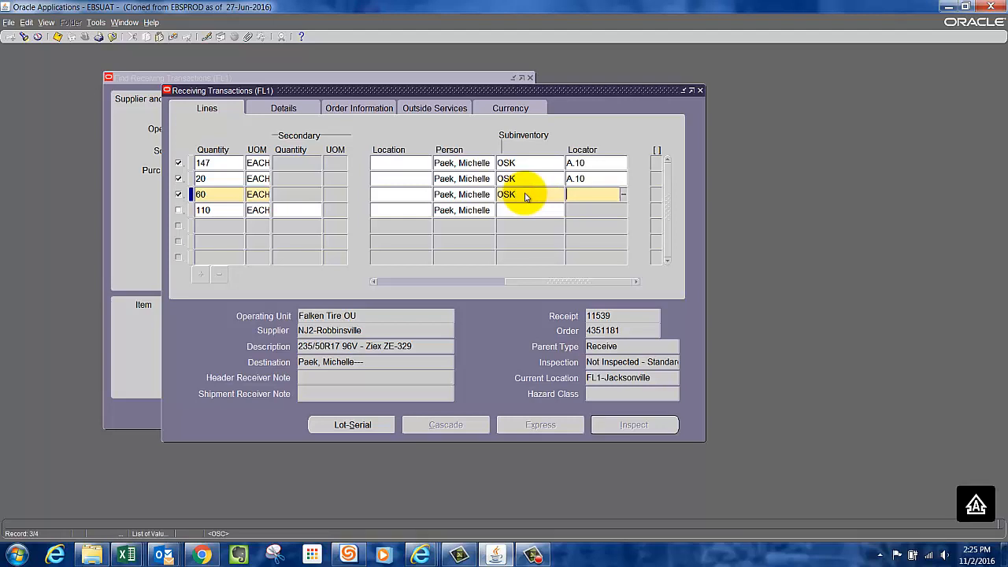
Assign lot number 1512 with a lot quantity of 60 to the 60-unit line and complete the lot entry.
click(344, 423)
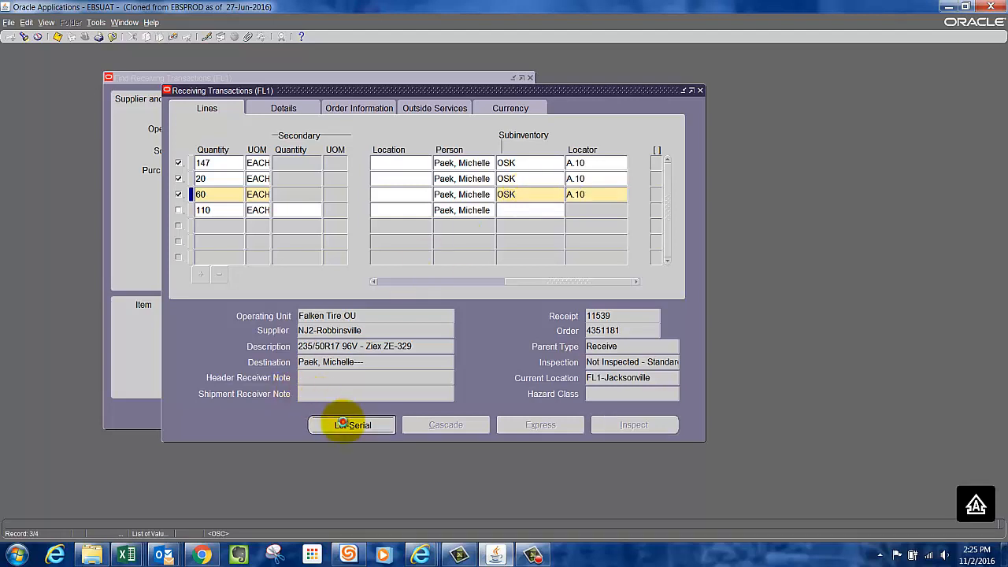
click(354, 206)
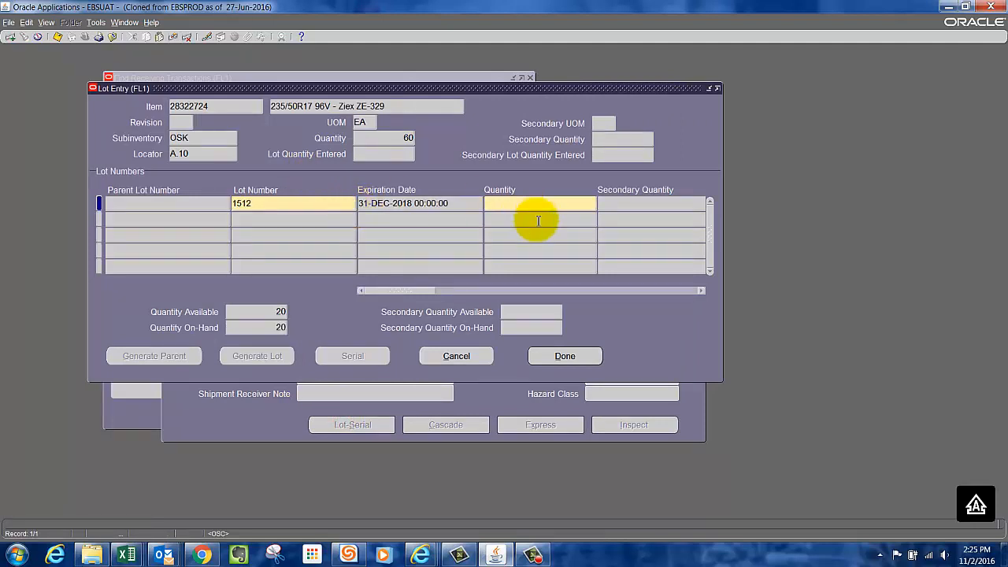
text(60)
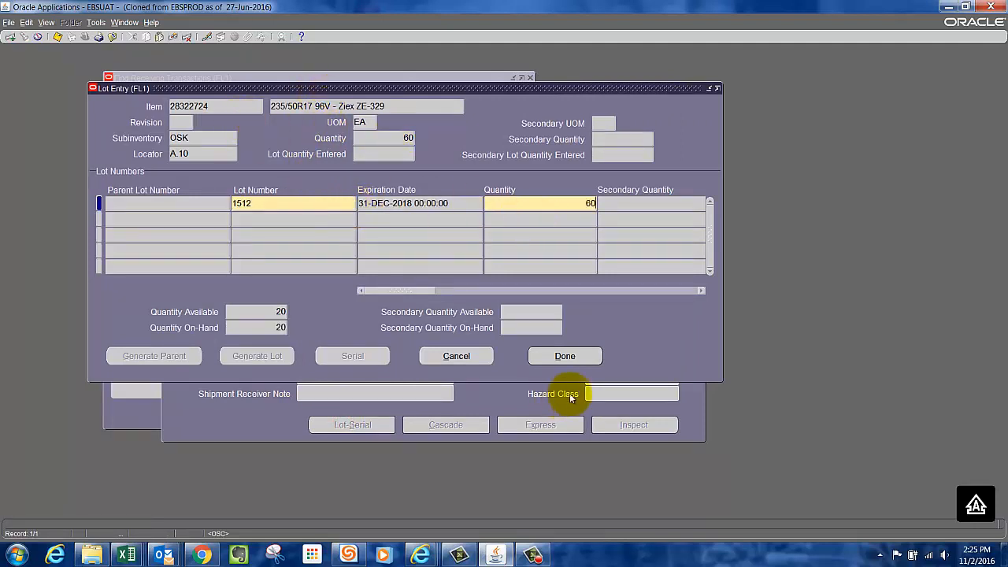
click(565, 356)
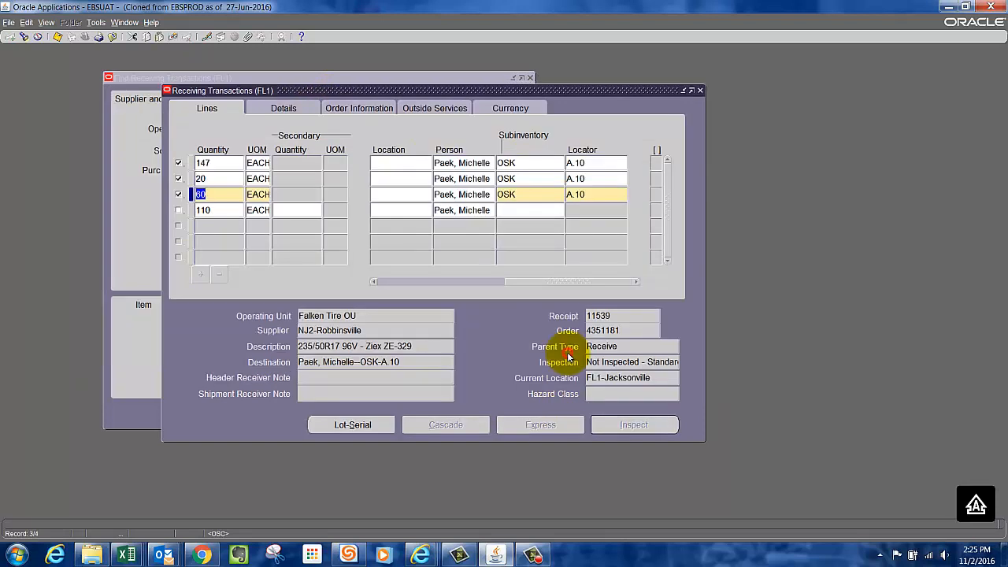
Select the 110-unit line for delivery and assign it subinventory OSK and locator A.10.
click(178, 210)
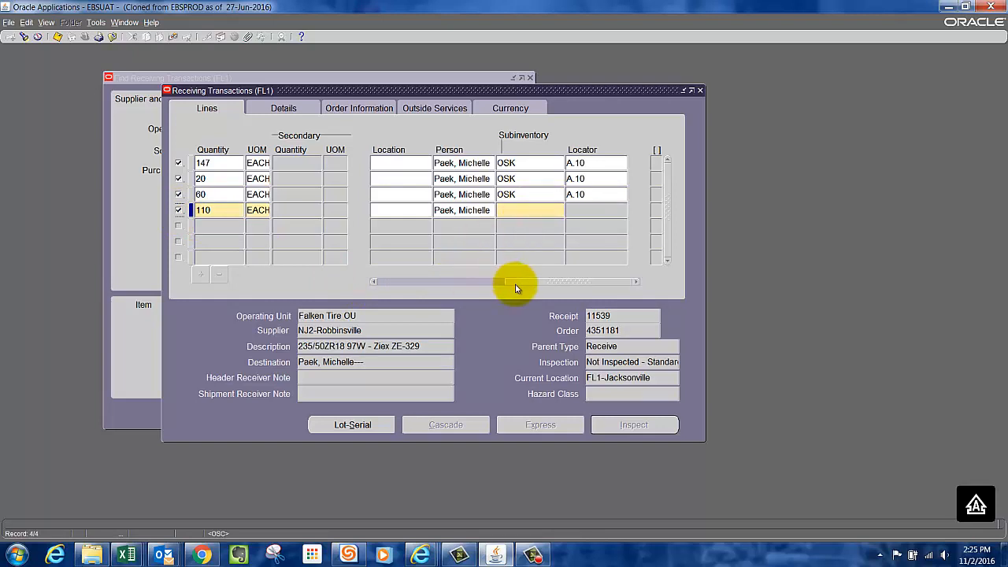
drag(579, 281, 596, 301)
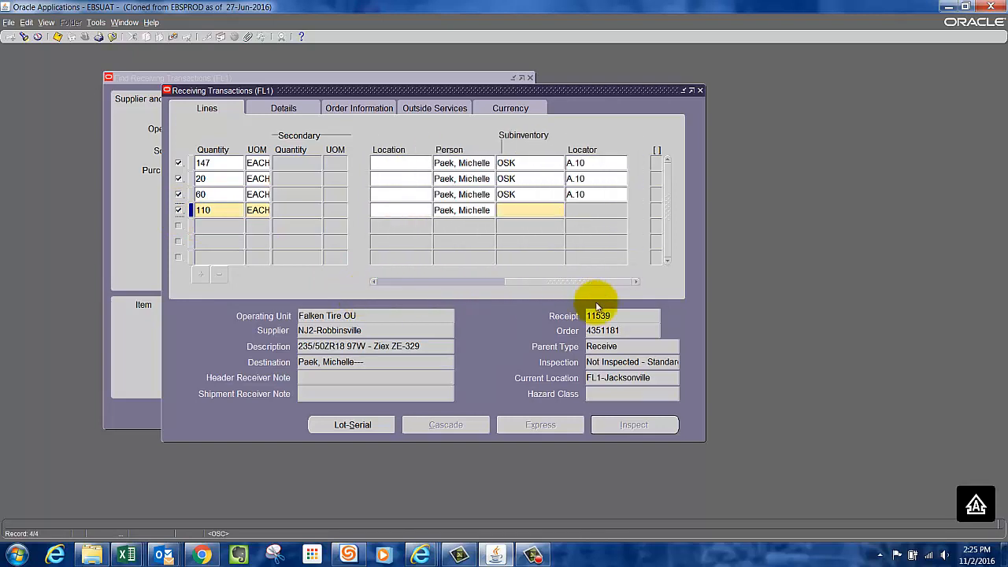
click(556, 213)
text(OSK)
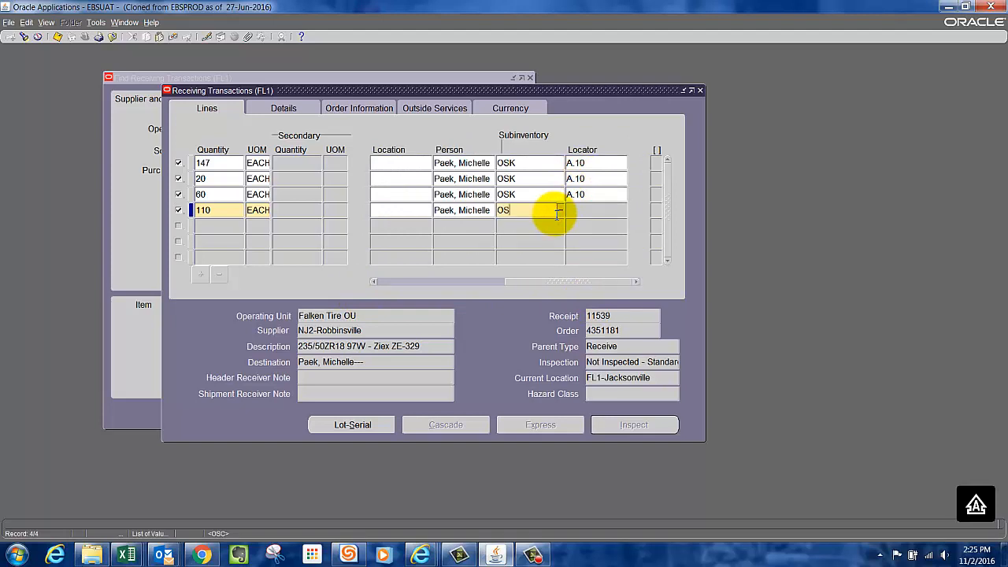
key(Tab)
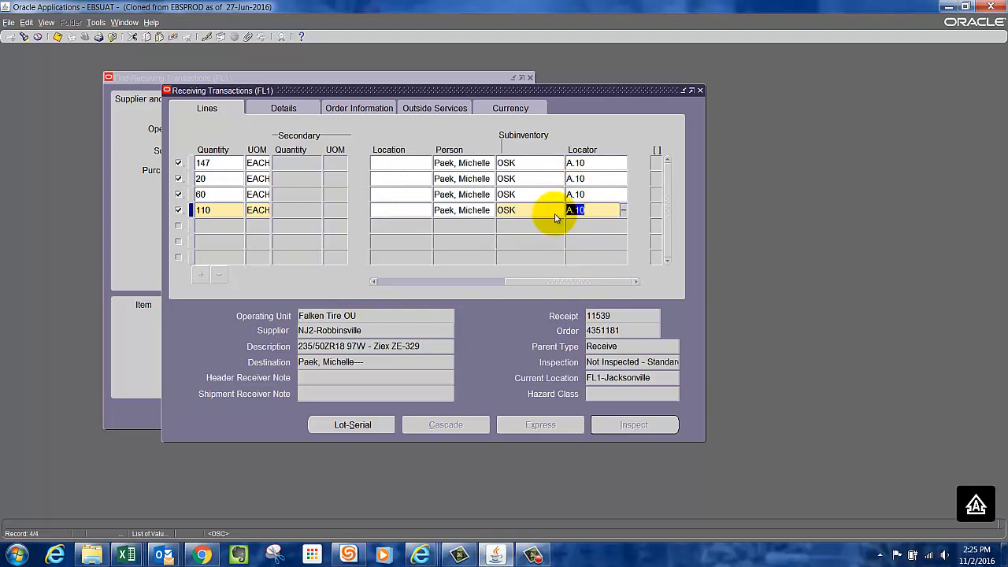
Assign lot number 1512 with a lot quantity of 110 to item 28323825 and complete the lot entry.
click(352, 425)
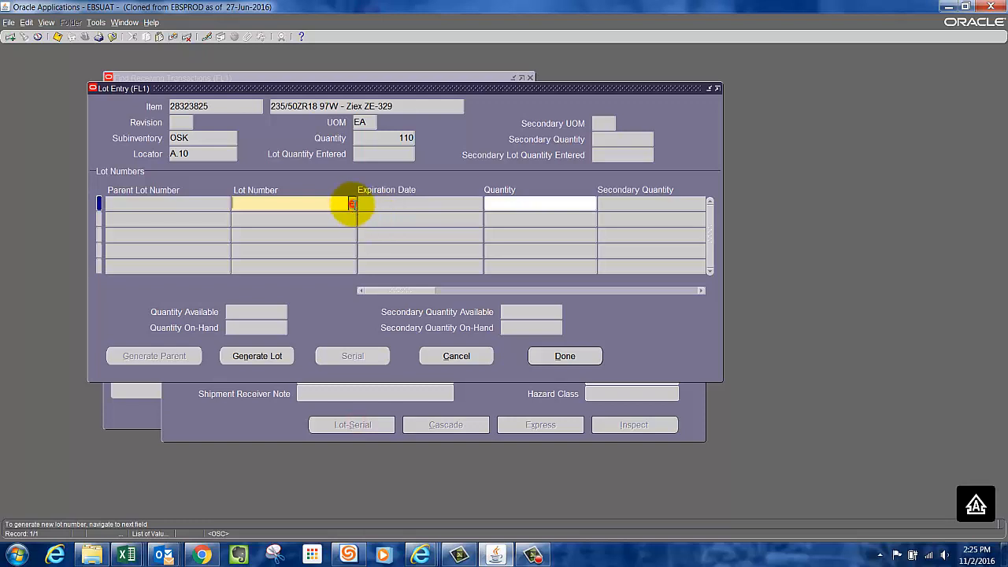
key(Tab)
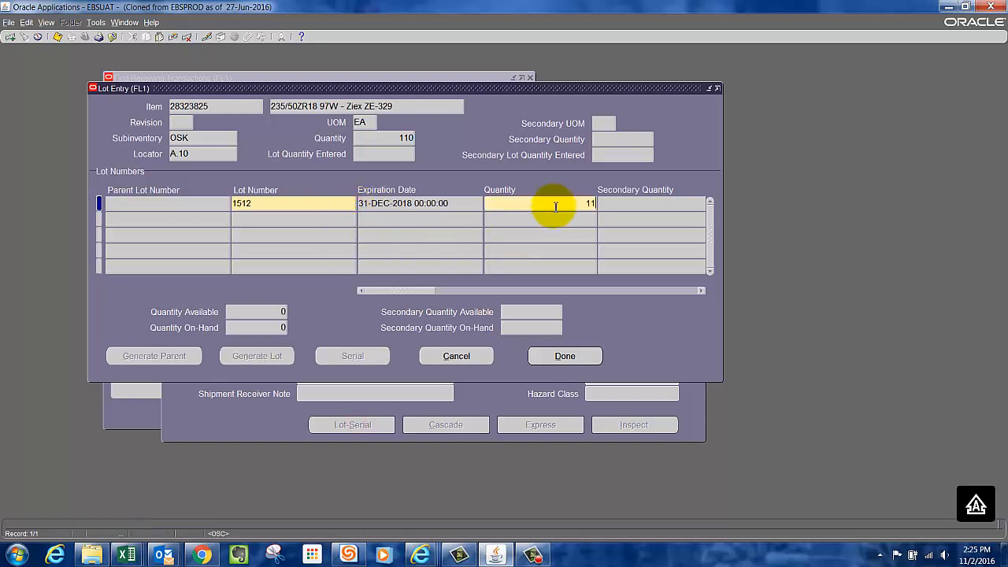
click(589, 356)
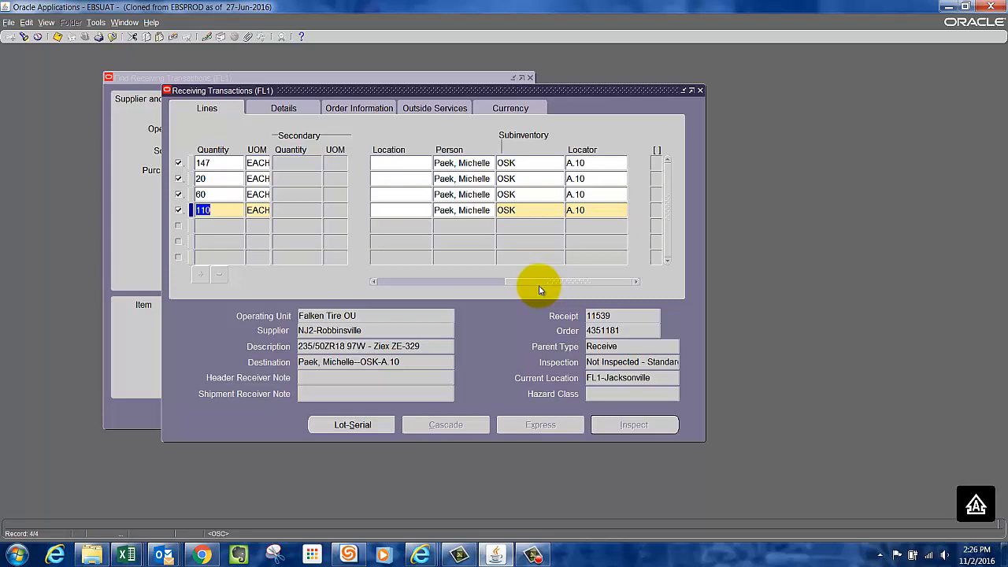
Save the delivery transactions for all four lines and close the Receiving Transactions form.
click(57, 38)
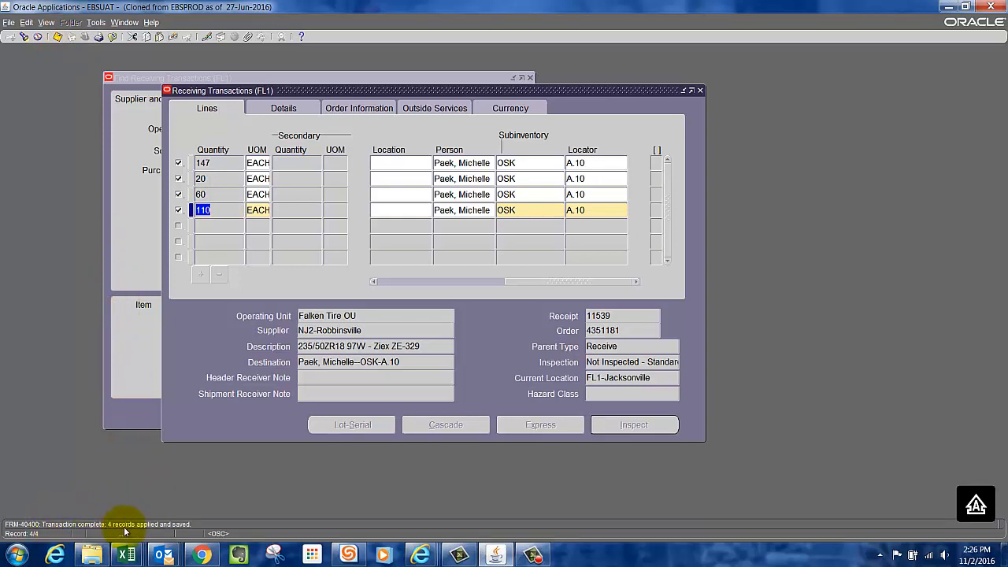
click(702, 91)
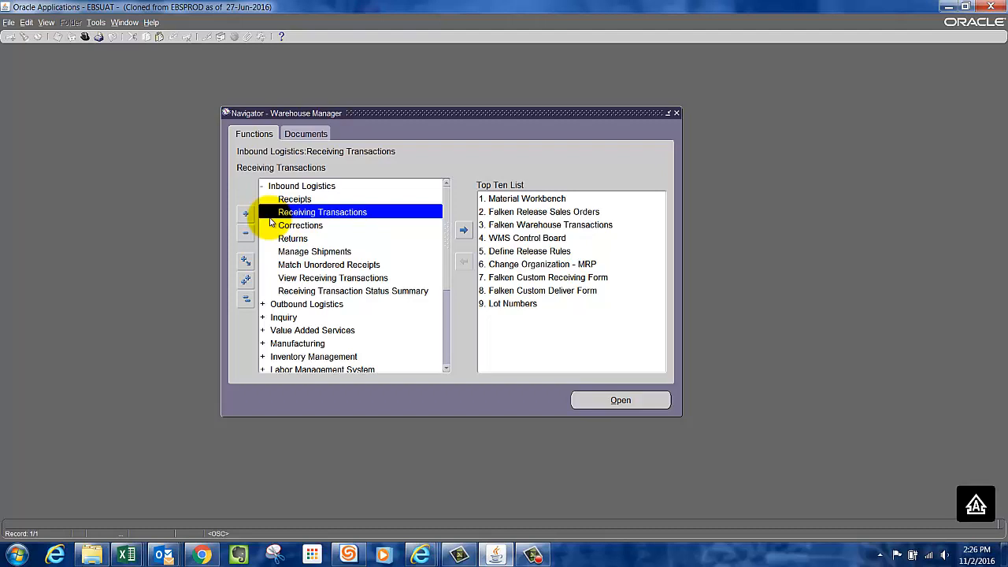
double_click(349, 280)
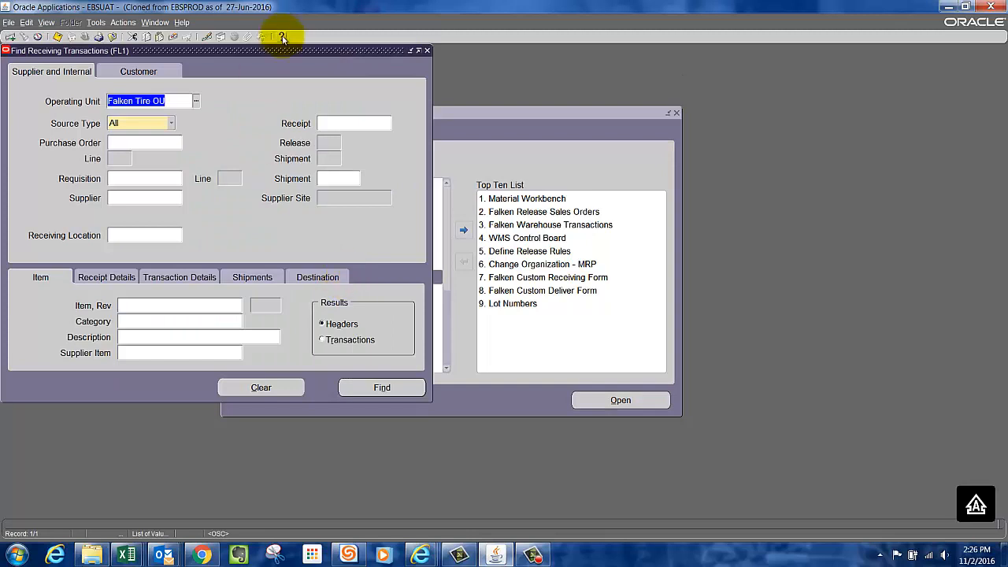
drag(282, 50, 364, 67)
drag(409, 67, 469, 52)
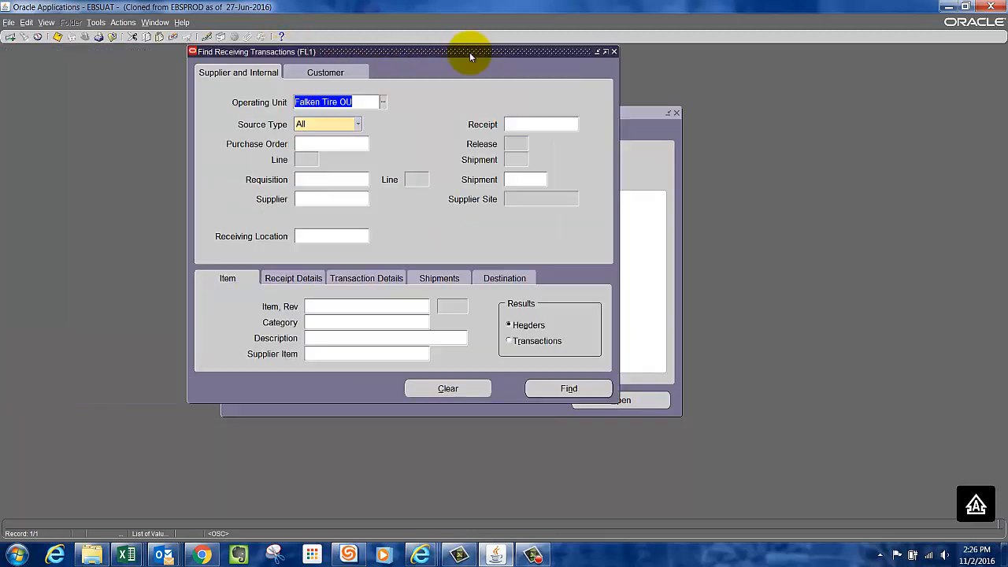
click(615, 52)
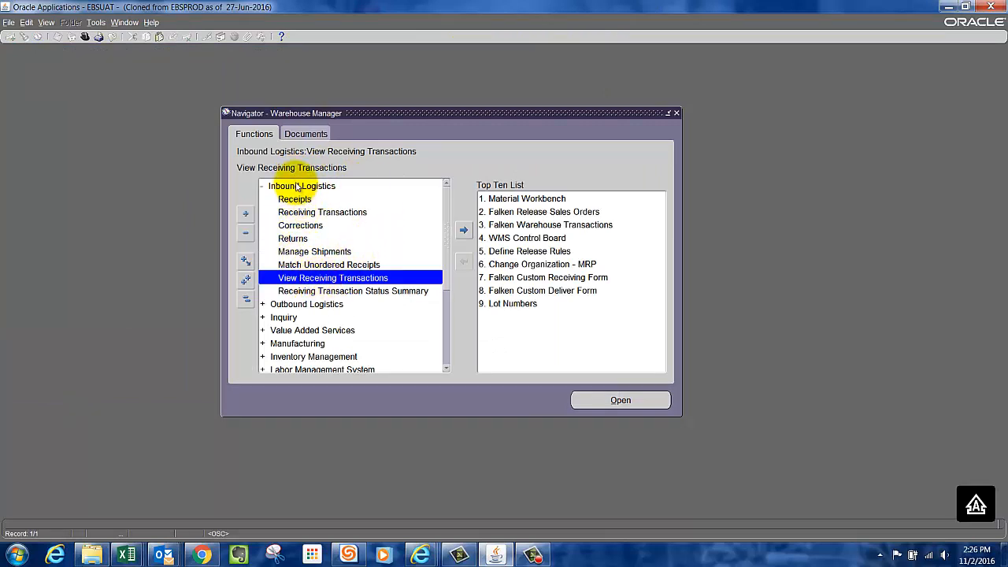
Open View Receiving Transactions and find receipt 11539 with the results shown as transactions.
double_click(327, 278)
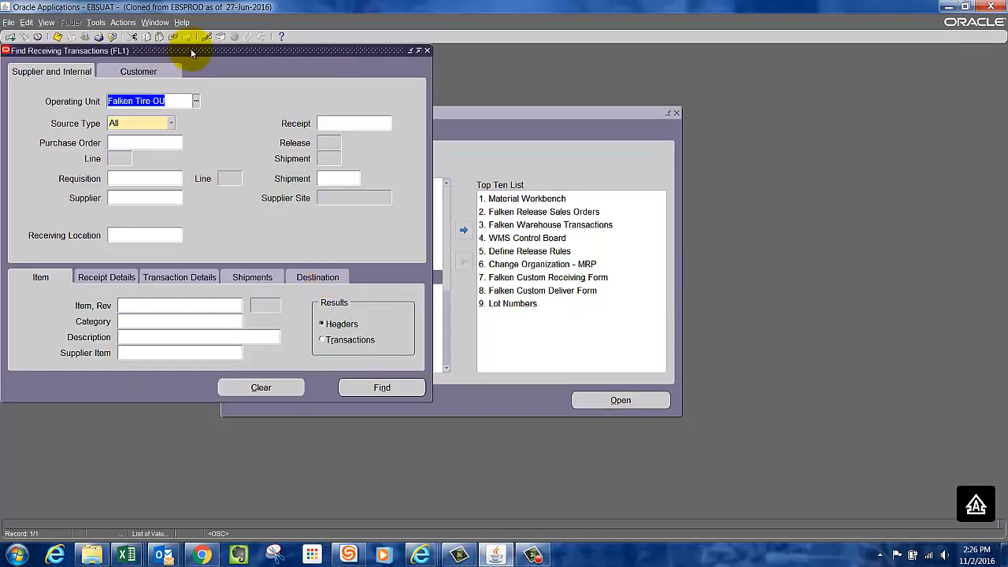
drag(191, 53, 383, 71)
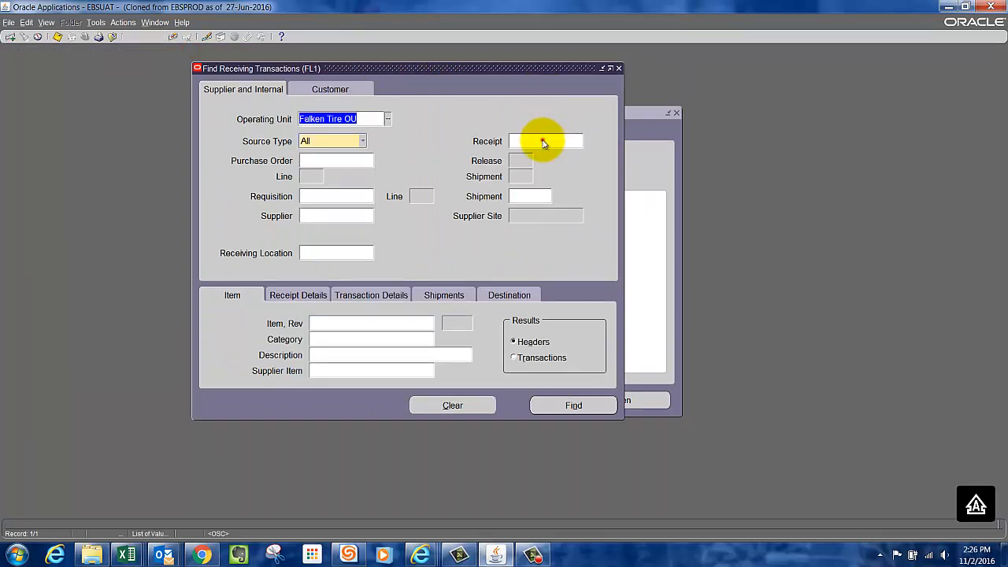
click(543, 142)
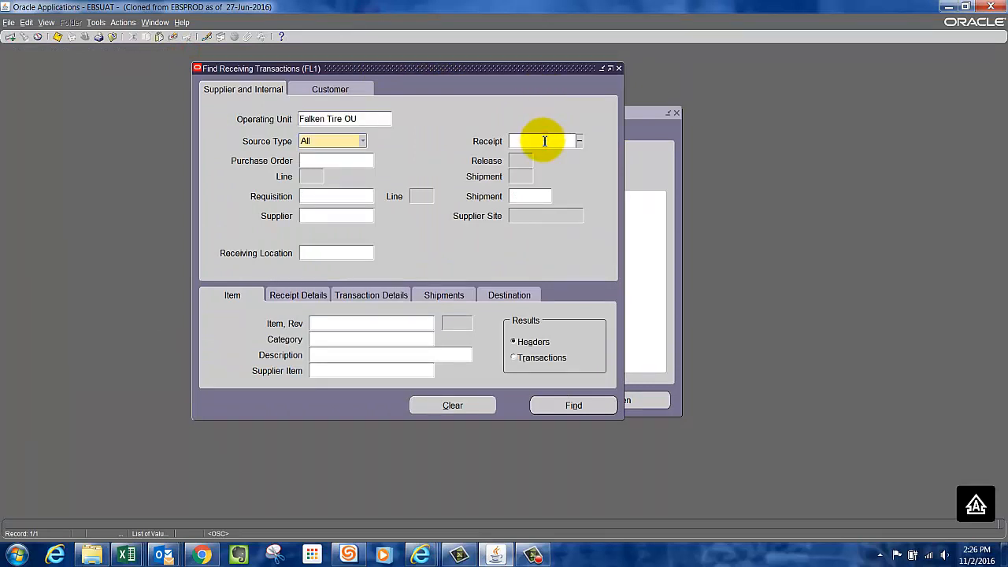
text(11539)
click(540, 197)
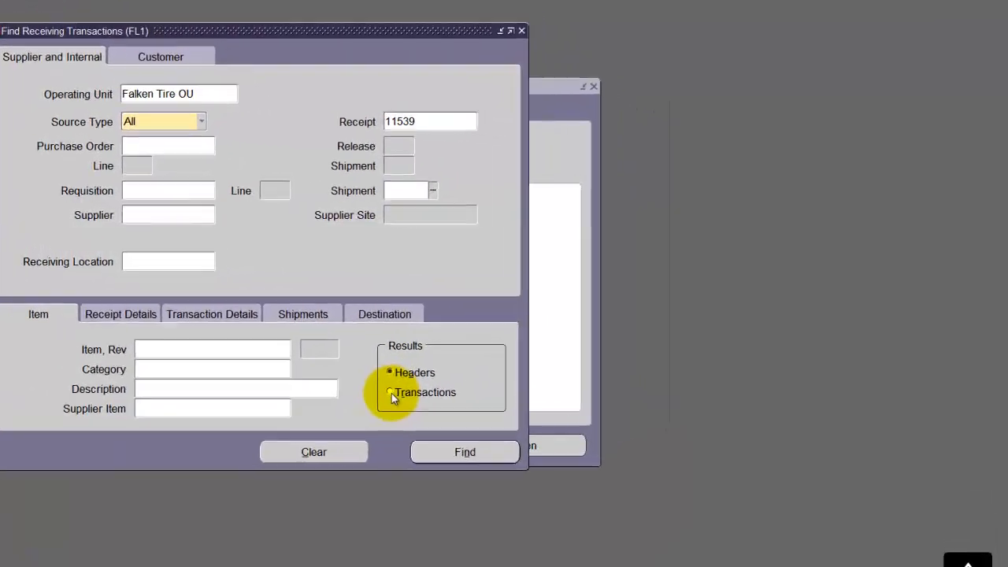
click(513, 358)
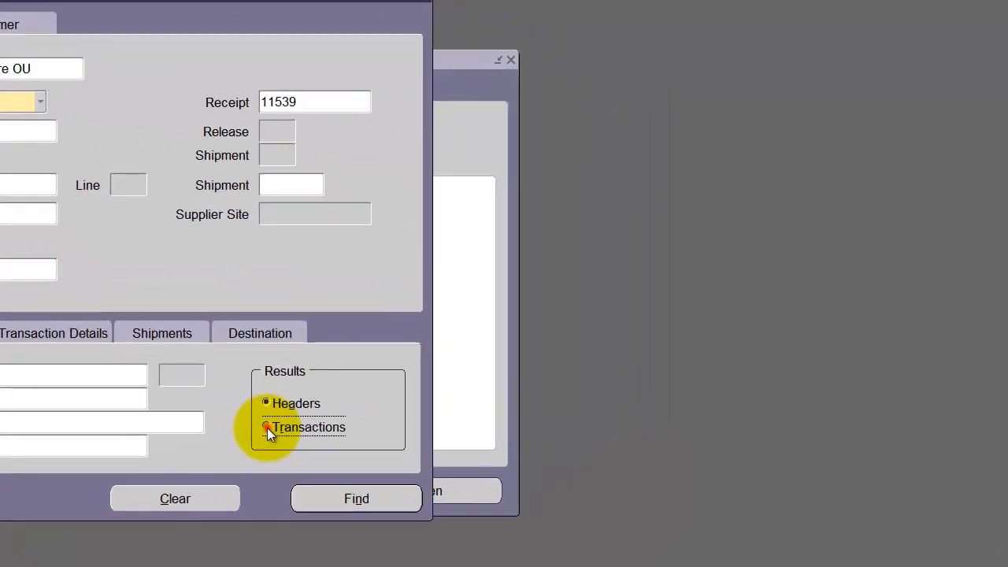
click(339, 498)
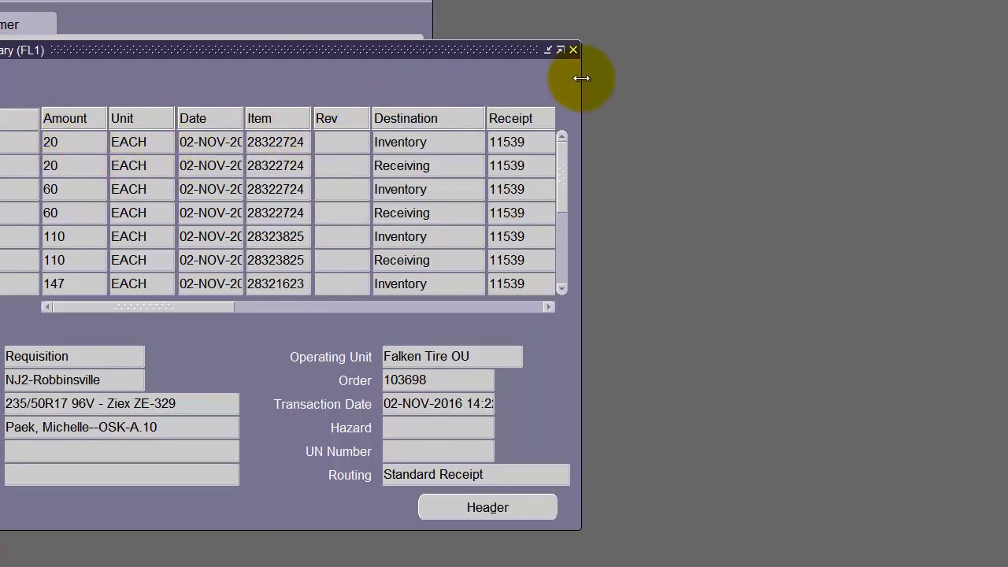
Maximize the Receipt Transaction Summary and export its transaction records from the first Deliver row.
click(562, 50)
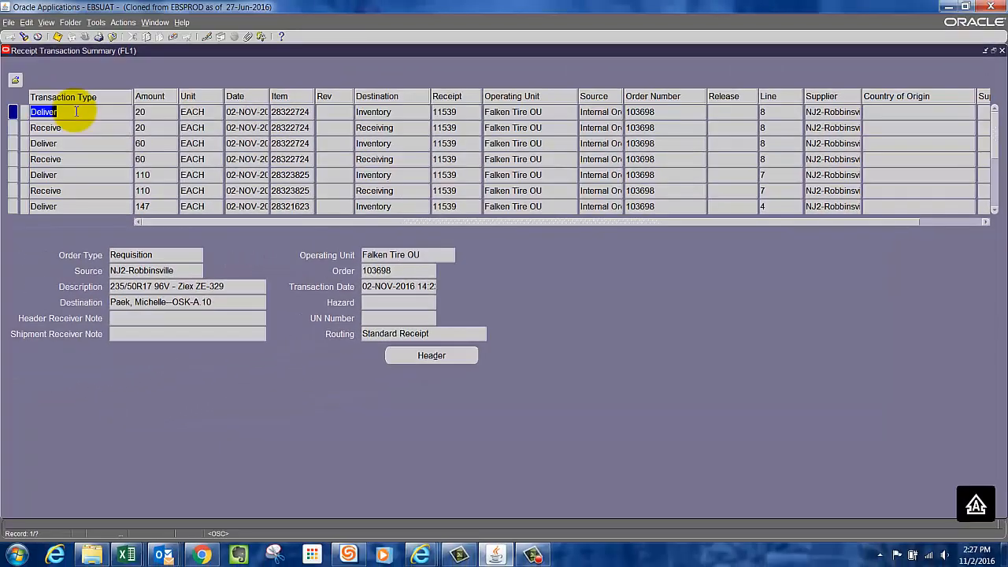
click(77, 127)
click(78, 112)
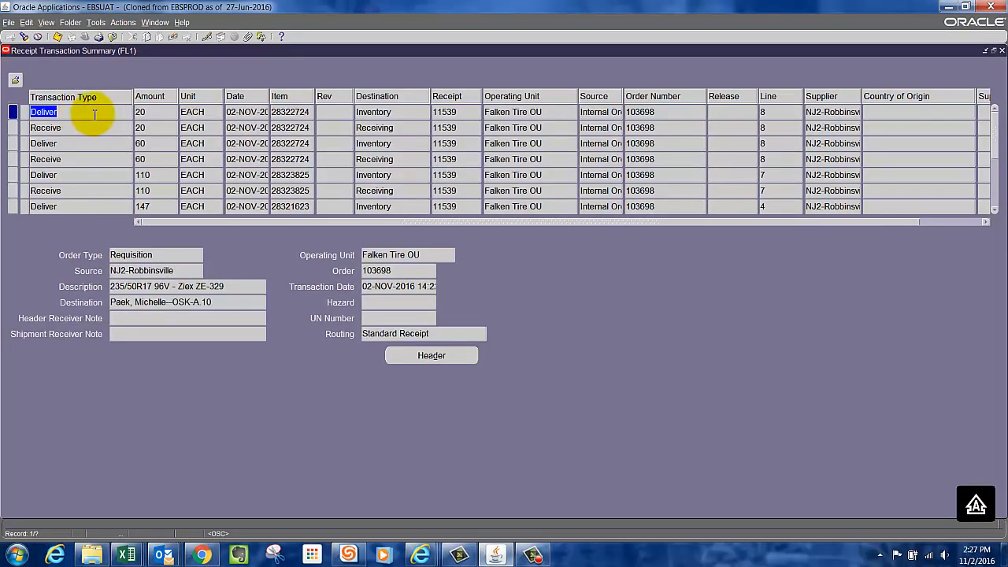
click(9, 24)
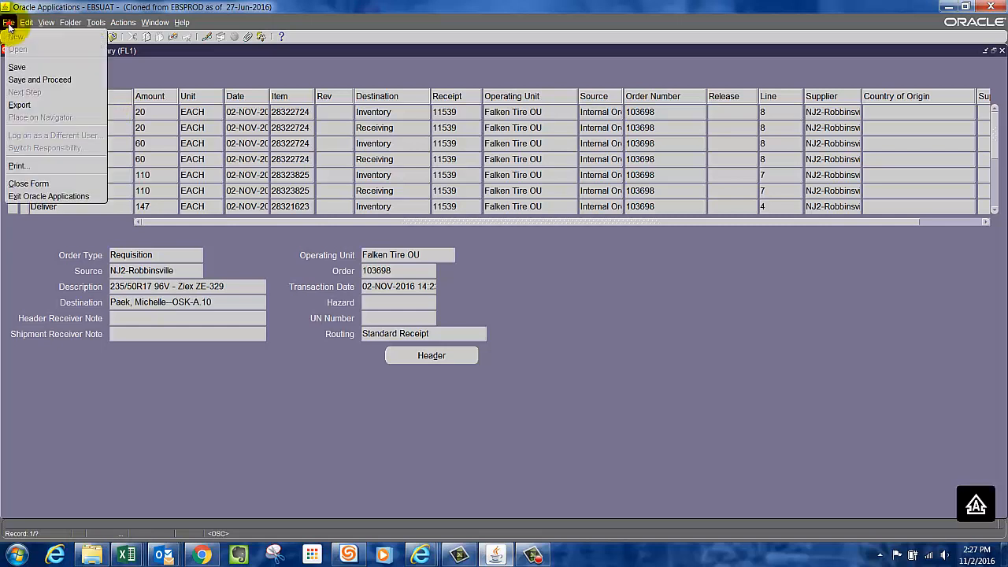
click(24, 105)
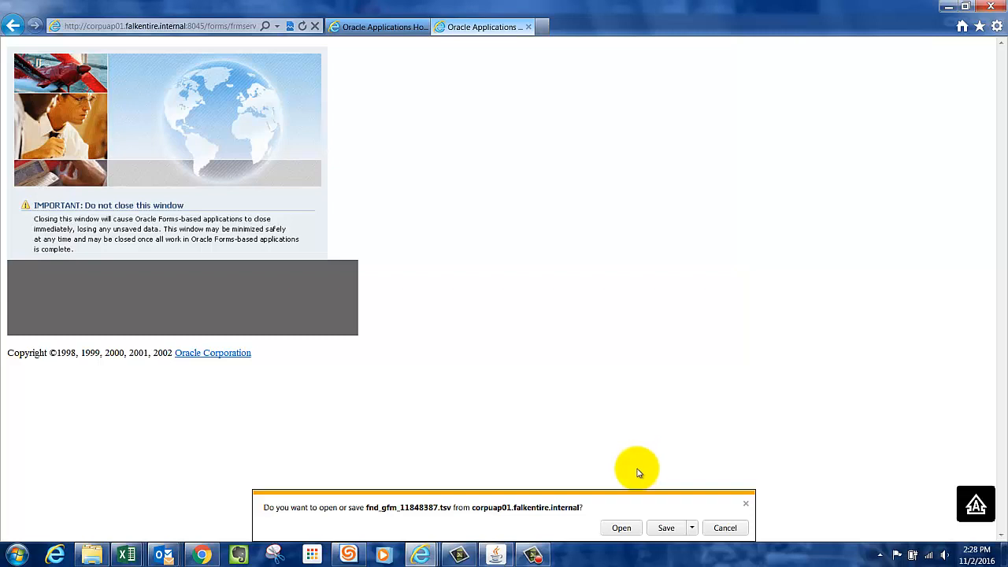
Open the exported file fnd_gfm_11848387.tsv in Excel and maximize its window.
click(621, 529)
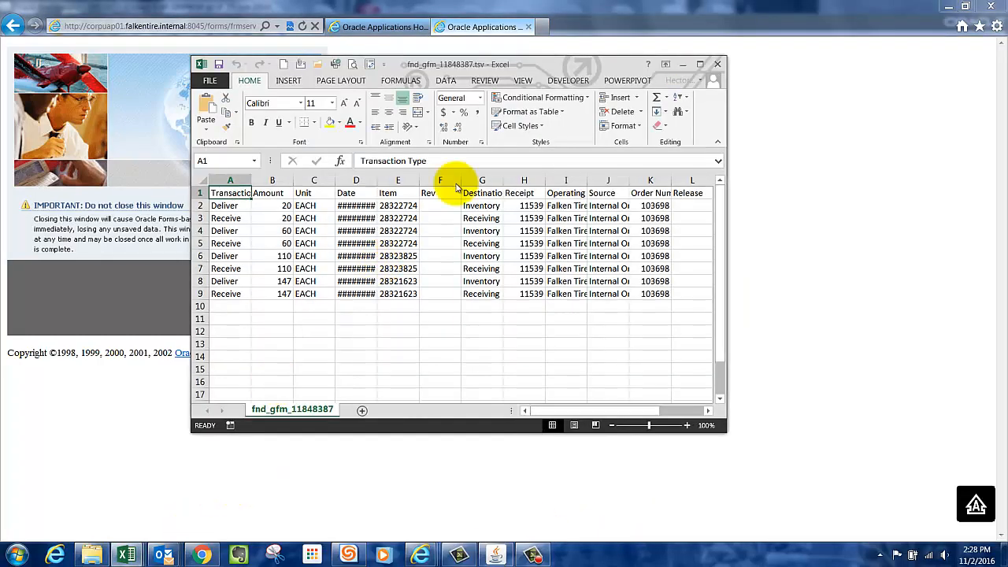
click(701, 63)
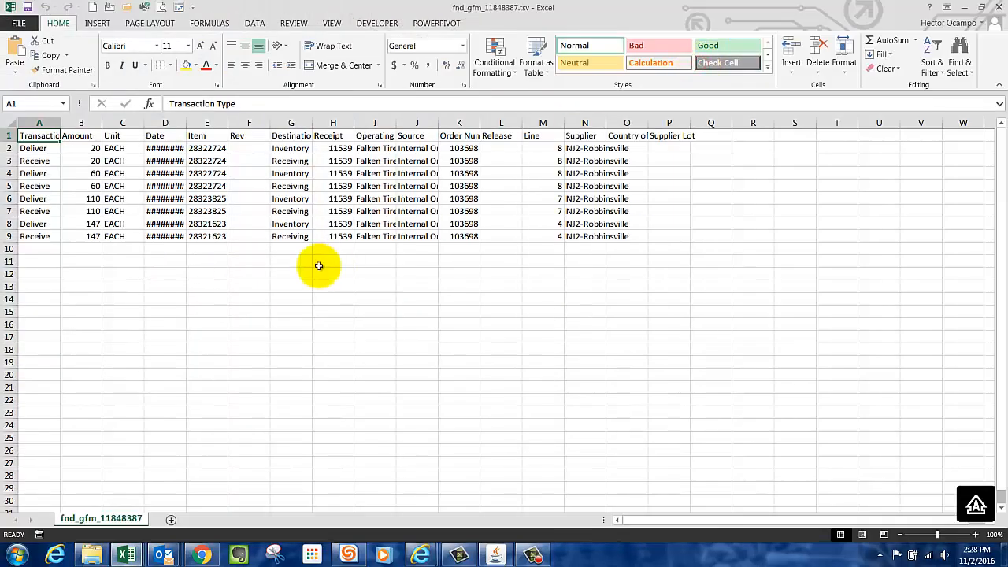
click(197, 290)
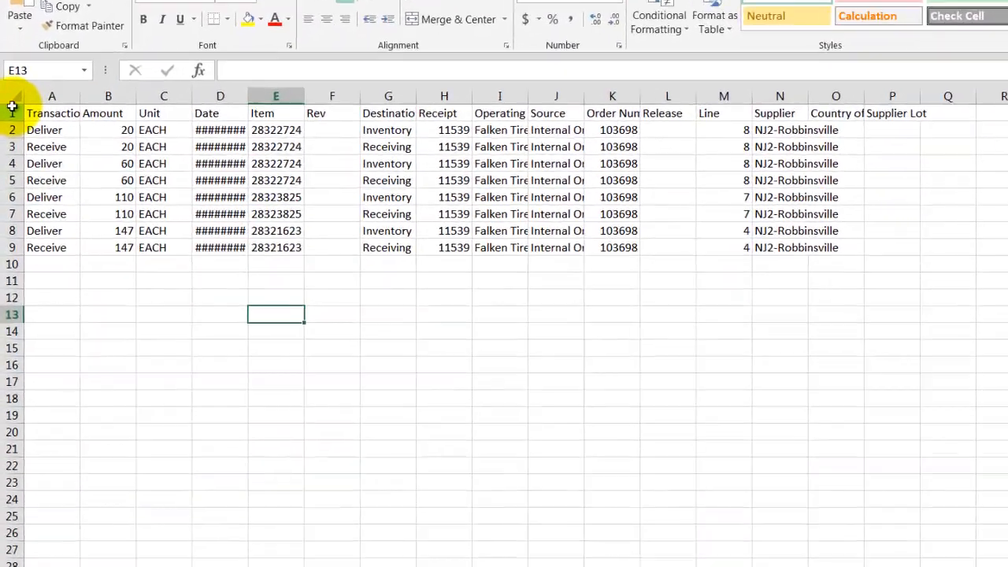
Fit the Transaction Type column to its contents and widen the Date column to show full dates and times.
click(7, 125)
drag(62, 122, 62, 122)
double_click(93, 81)
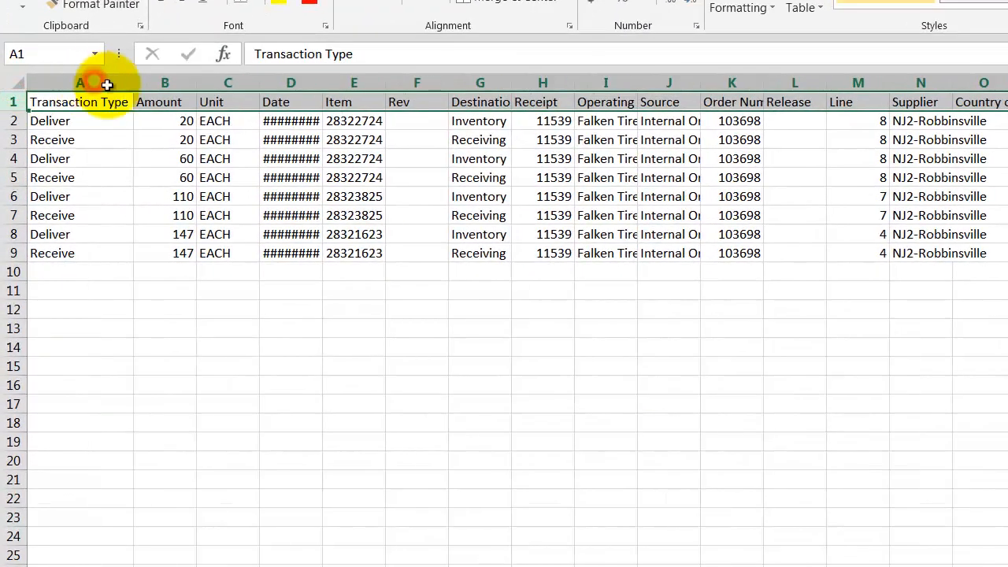
click(356, 310)
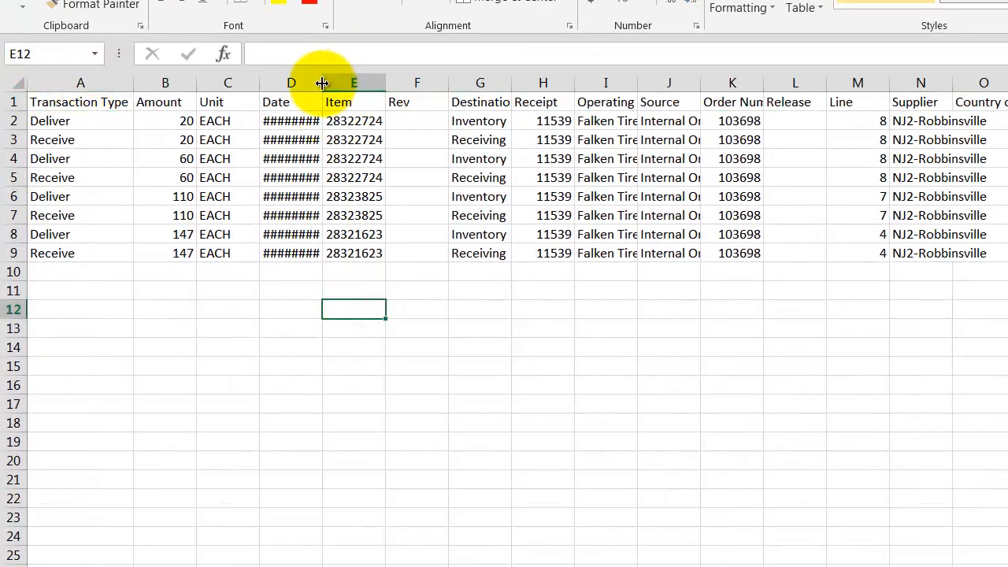
drag(322, 83, 374, 83)
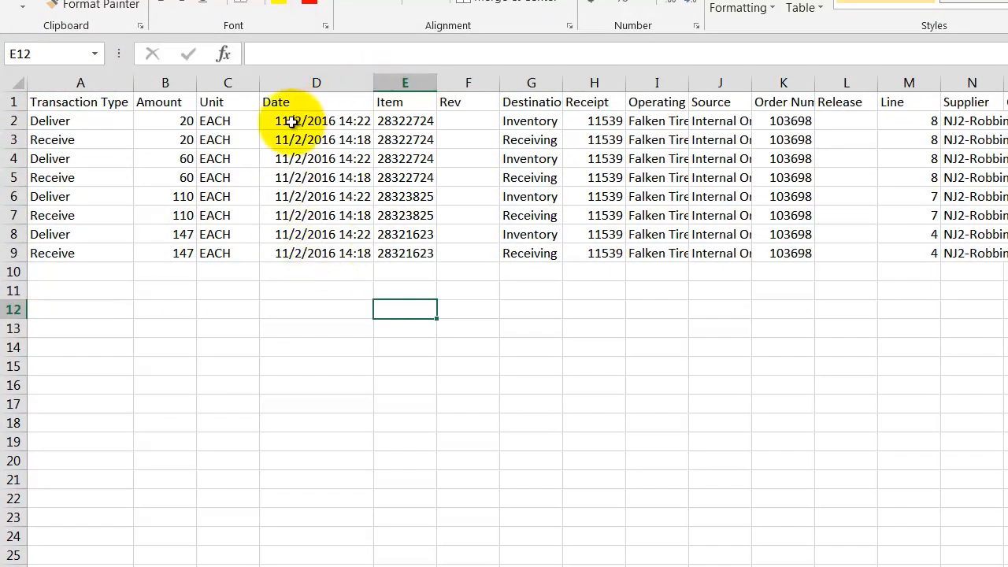
Review the transaction types and amounts of the exported Deliver and Receive rows.
click(165, 124)
key(Left)
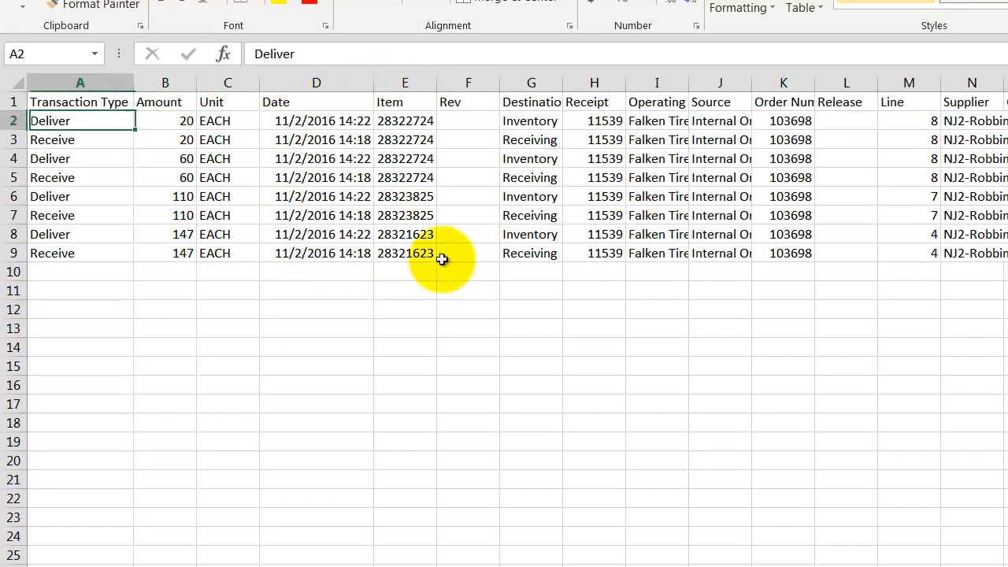
key(Down)
key(Up)
key(Right)
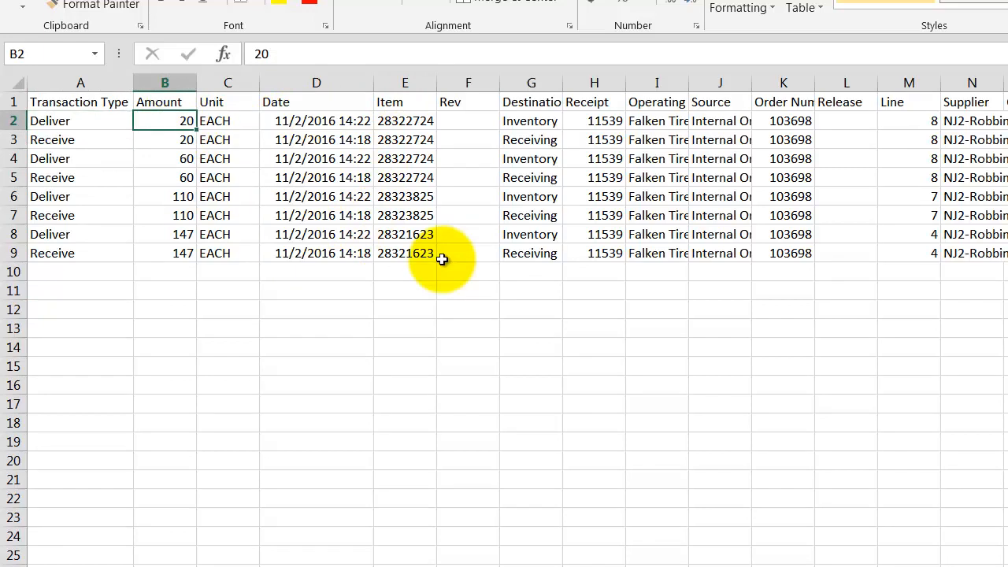
key(Down)
key(Down)
key(Down)
key(Down)
key(Down)
key(Down)
key(Down)
key(Down)
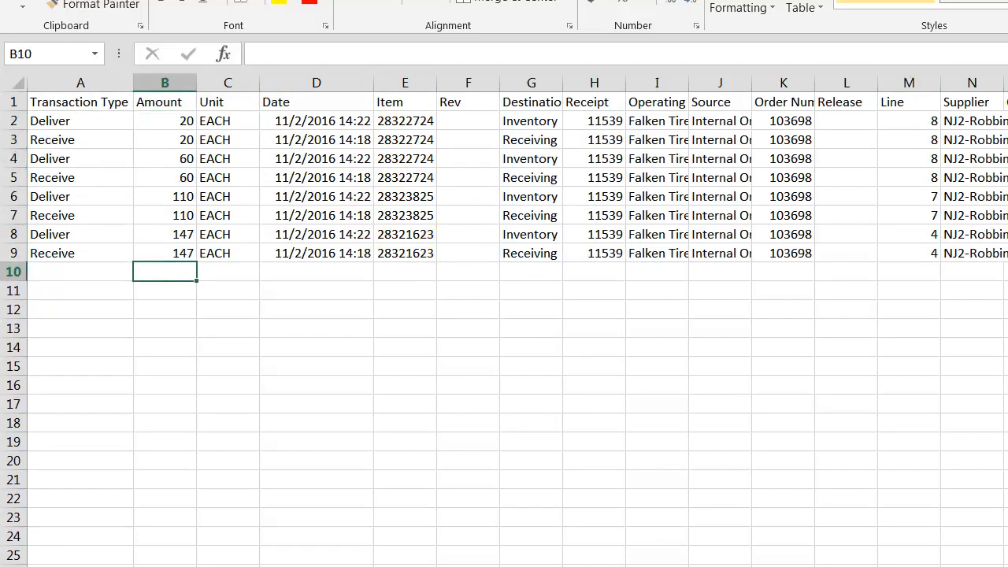
Enter the formula =SUM(B2:B9)/2 in cell B10 to total the amounts without double-counting the Deliver and Receive rows.
key(alt+equal)
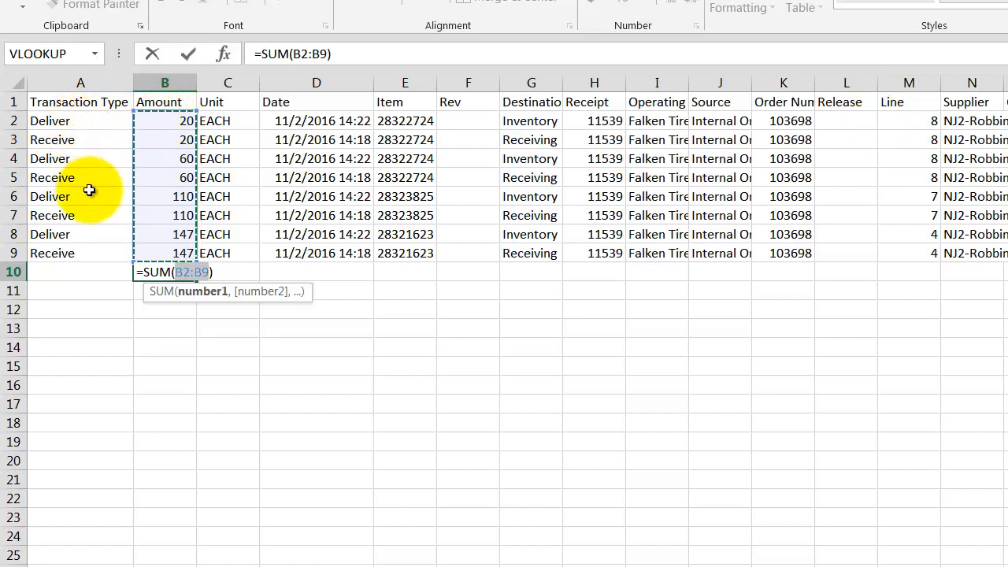
click(357, 53)
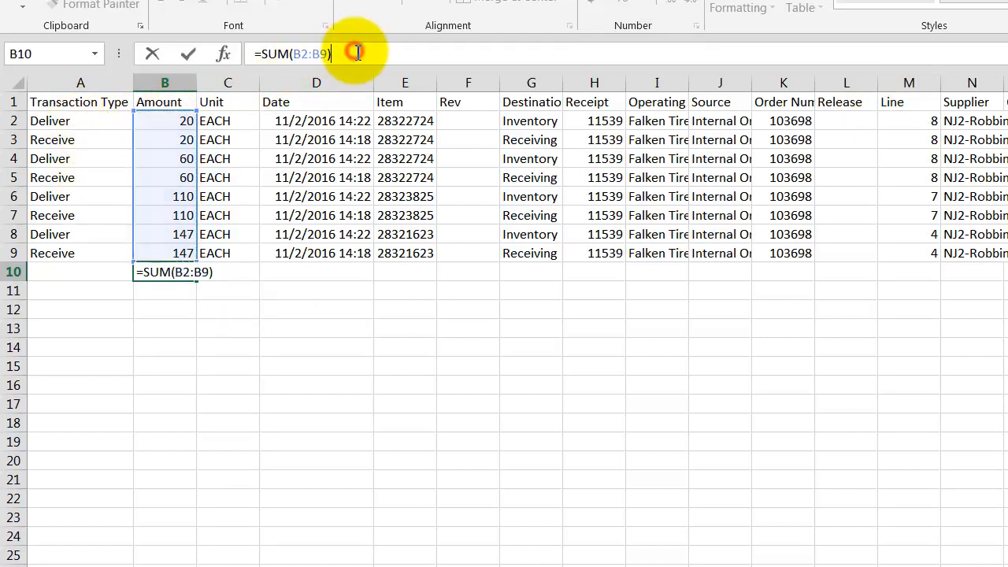
text(/2)
key(Return)
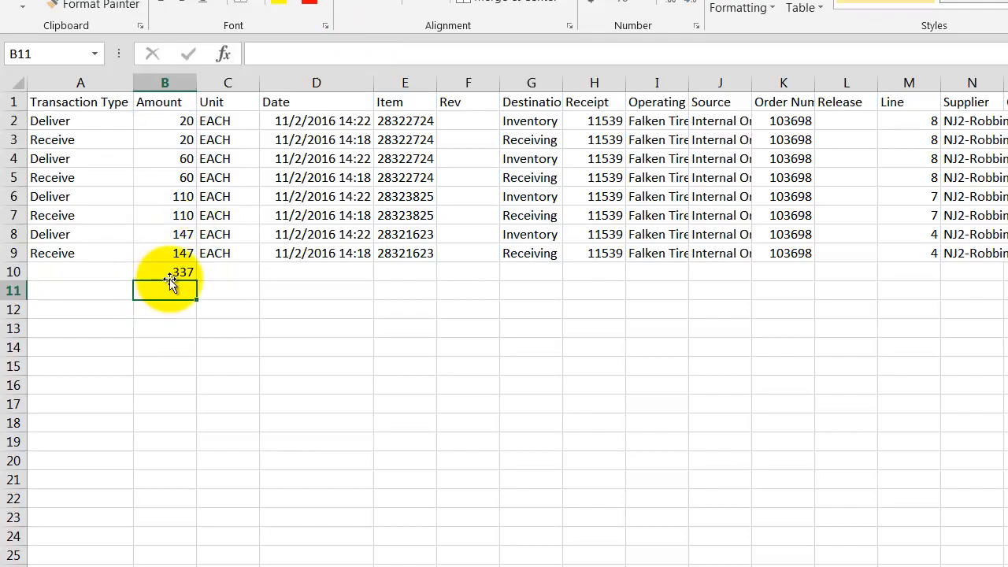
Apply a top and bottom border to the total in cell B10.
click(168, 271)
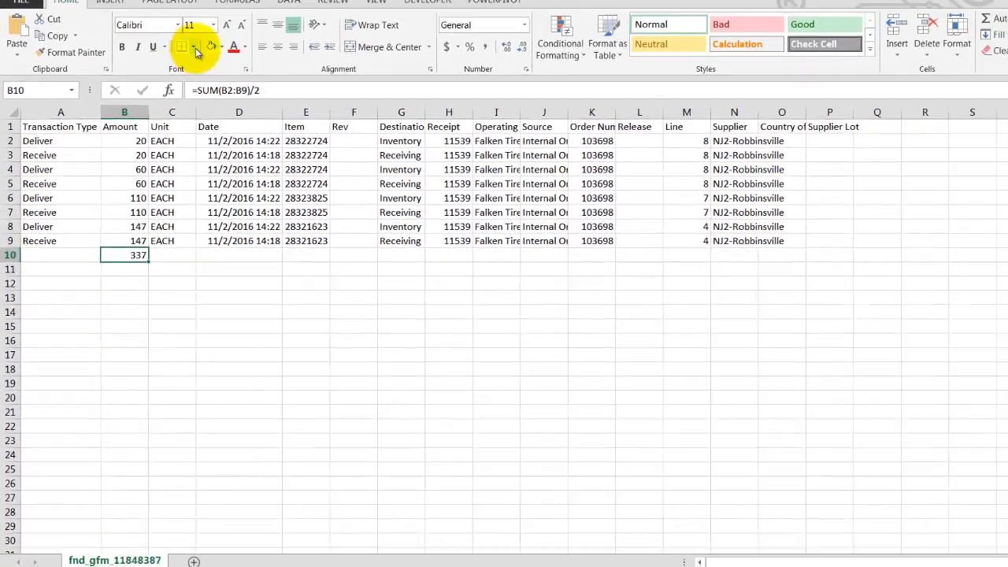
click(194, 47)
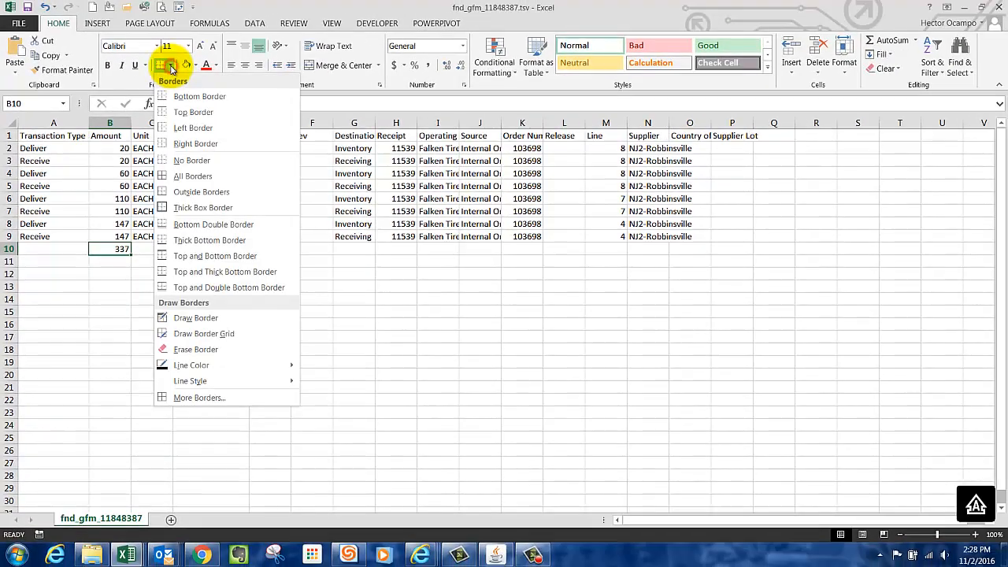
click(164, 249)
click(151, 278)
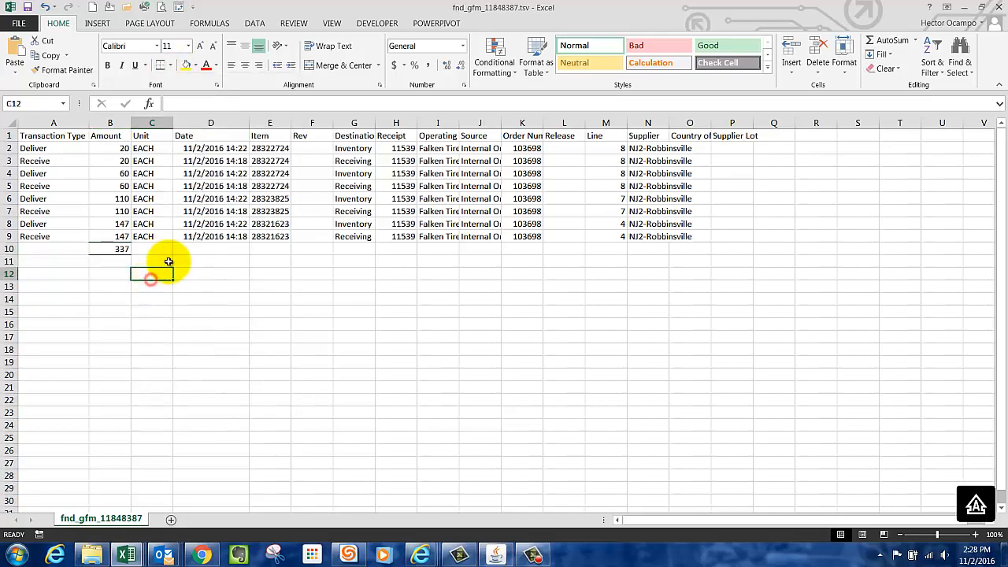
Review the halved total against the individual Deliver and Receive amounts in the Amount column.
click(122, 250)
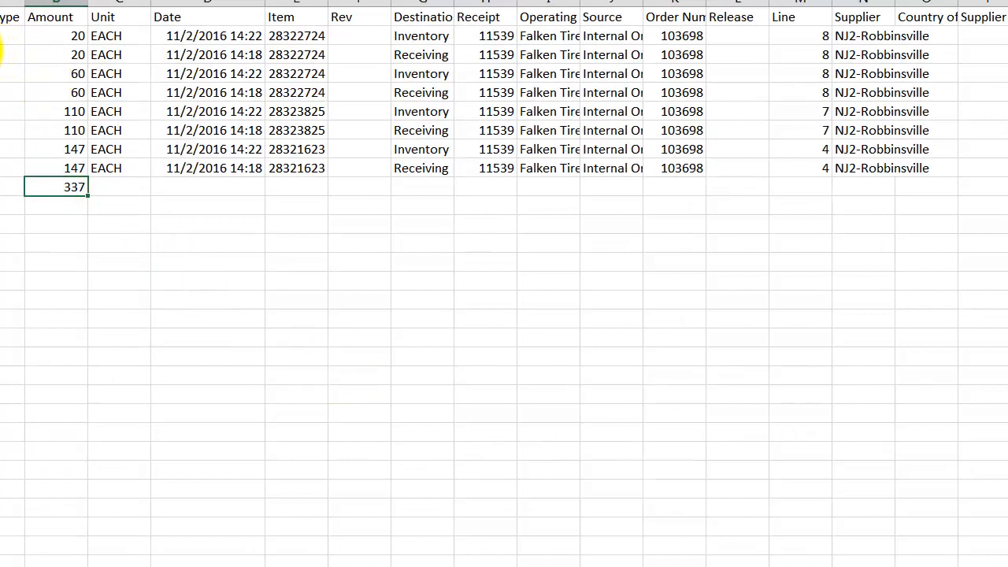
click(69, 54)
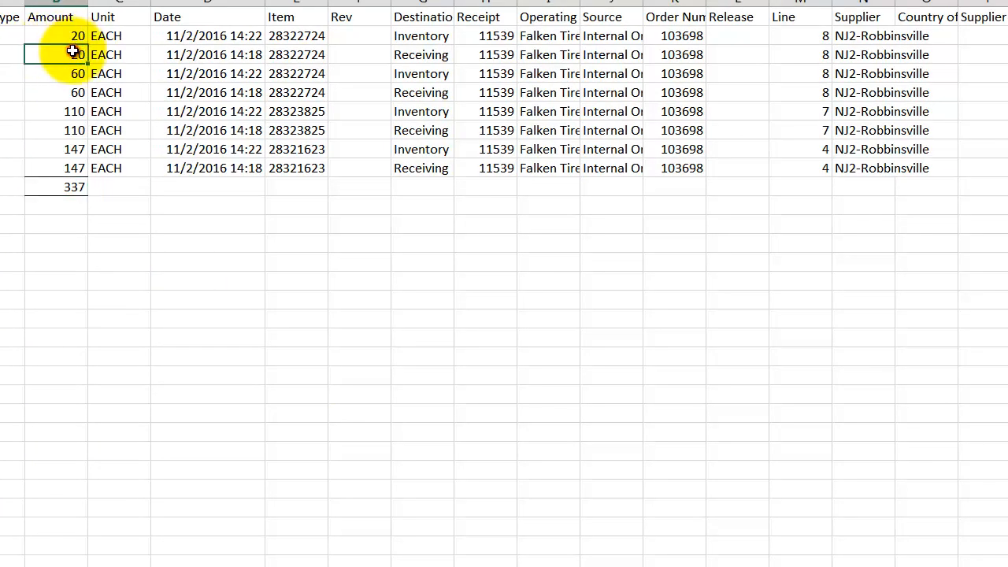
key(Up)
key(Down)
key(Down)
key(Down)
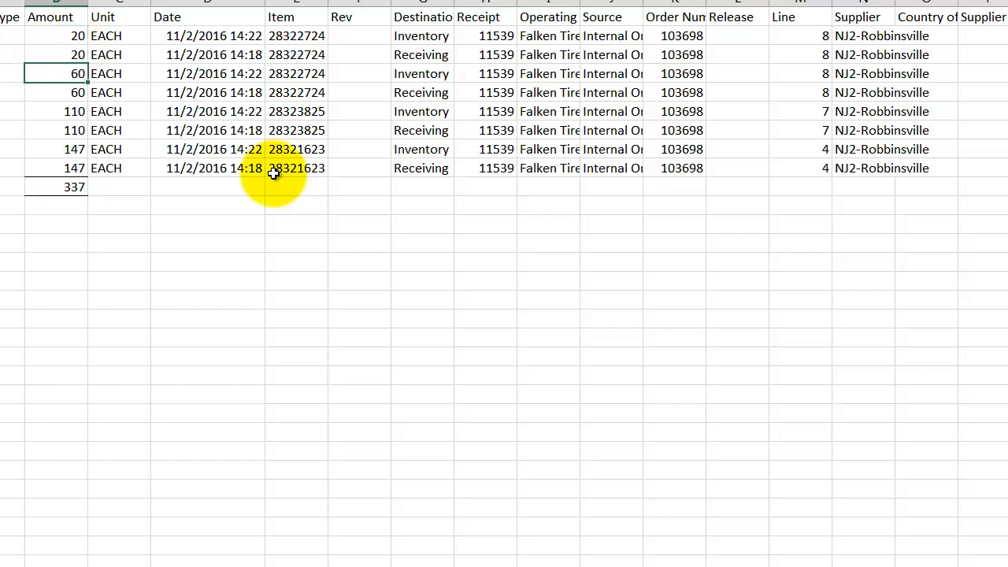
key(Up)
key(Down)
key(Down)
key(Down)
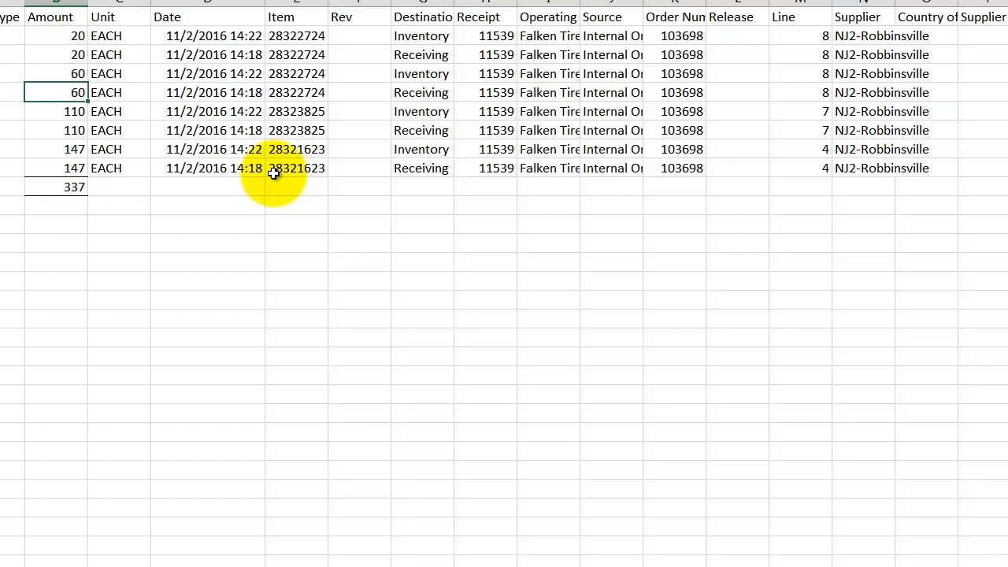
key(Up)
key(Down)
key(Down)
key(Down)
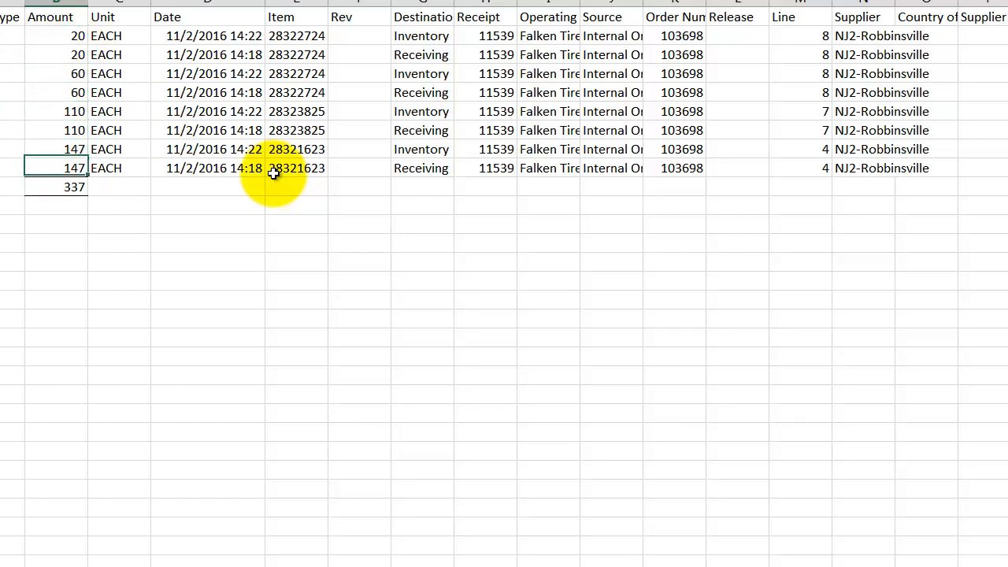
click(379, 242)
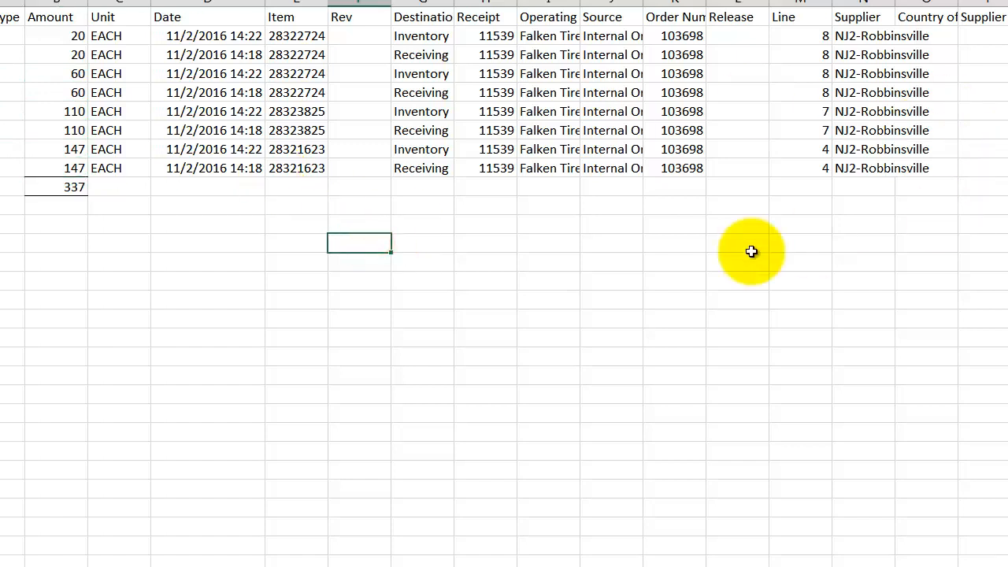
click(691, 262)
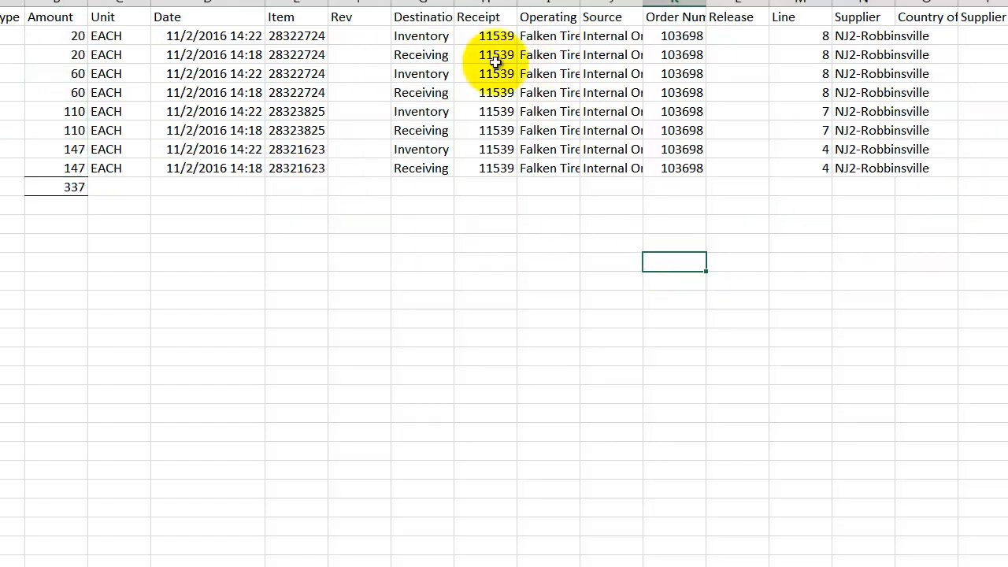